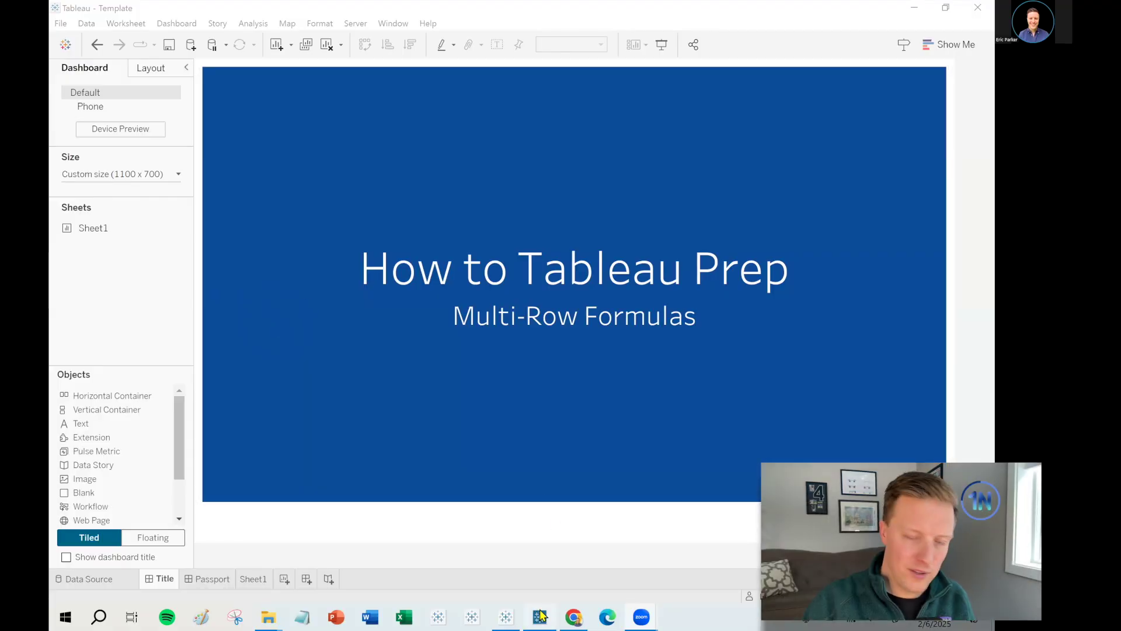
Switch from the Tableau Desktop title dashboard to the Tableau Prep Builder flow window
mouse_move(539, 616)
left_click(539, 526)
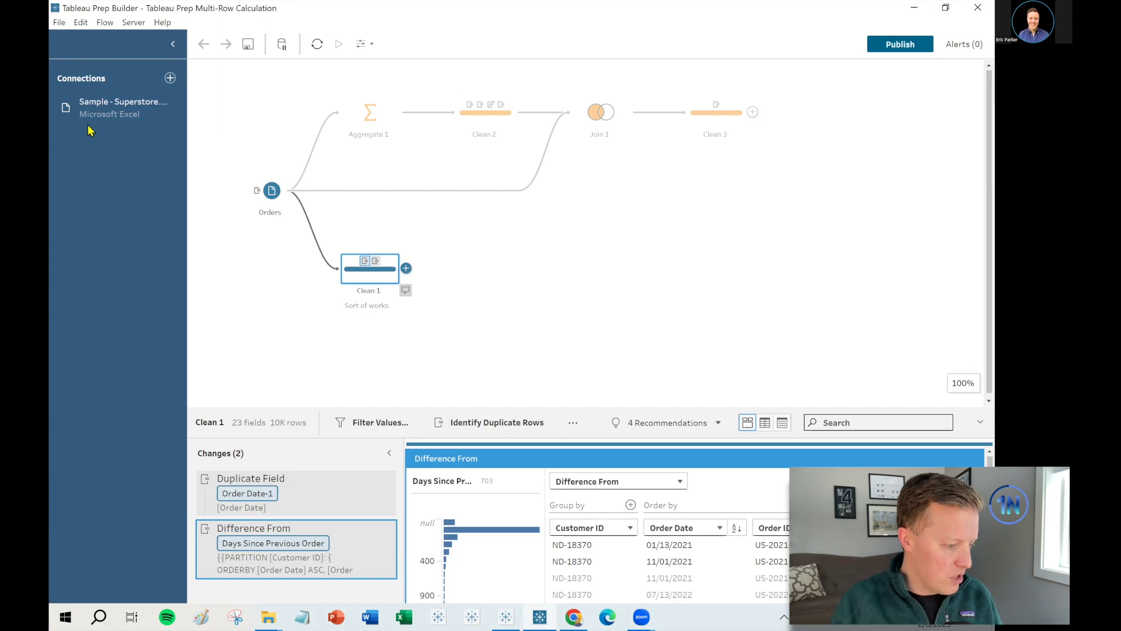
Show the Sample - Superstore tables and enlarge Clean 1's profile pane
left_click(129, 111)
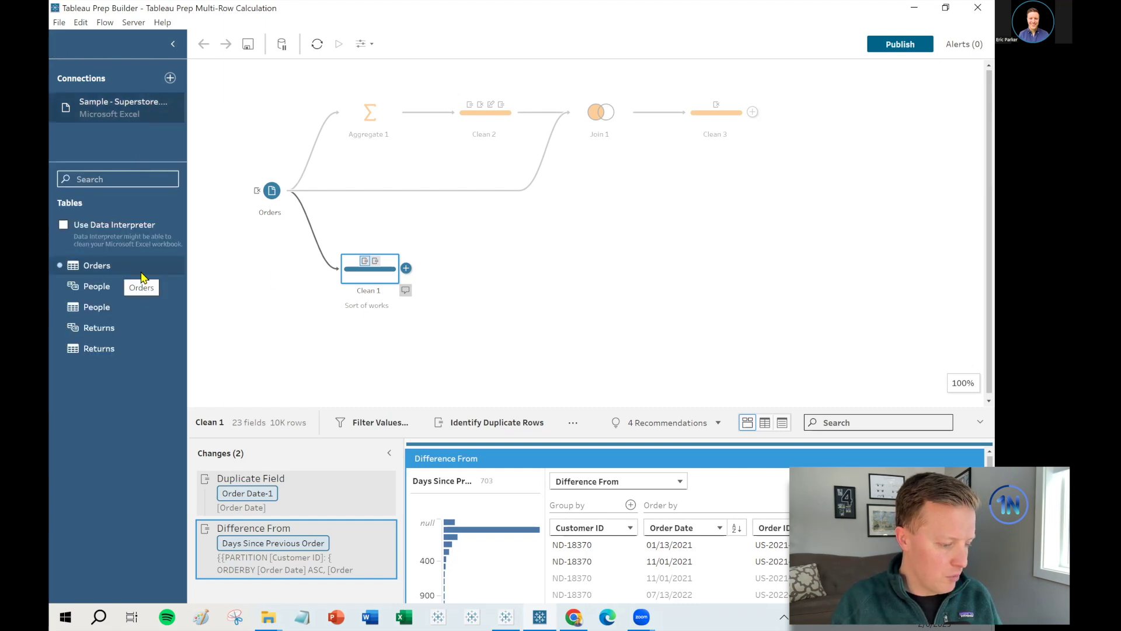
left_click_drag(430, 410, 430, 351)
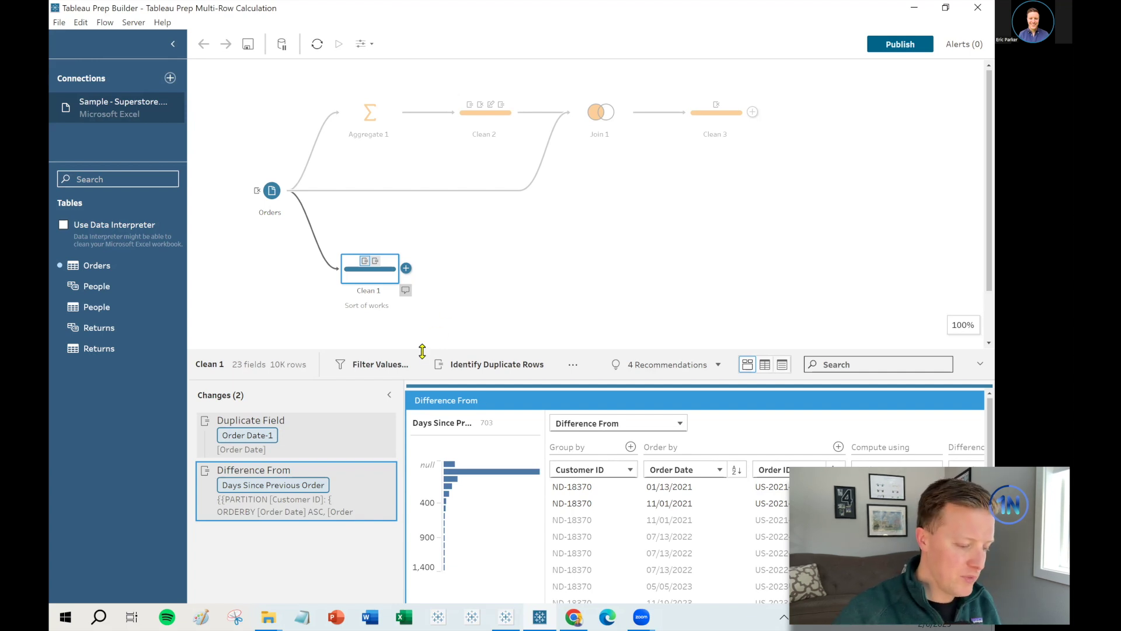
left_click_drag(422, 351, 423, 349)
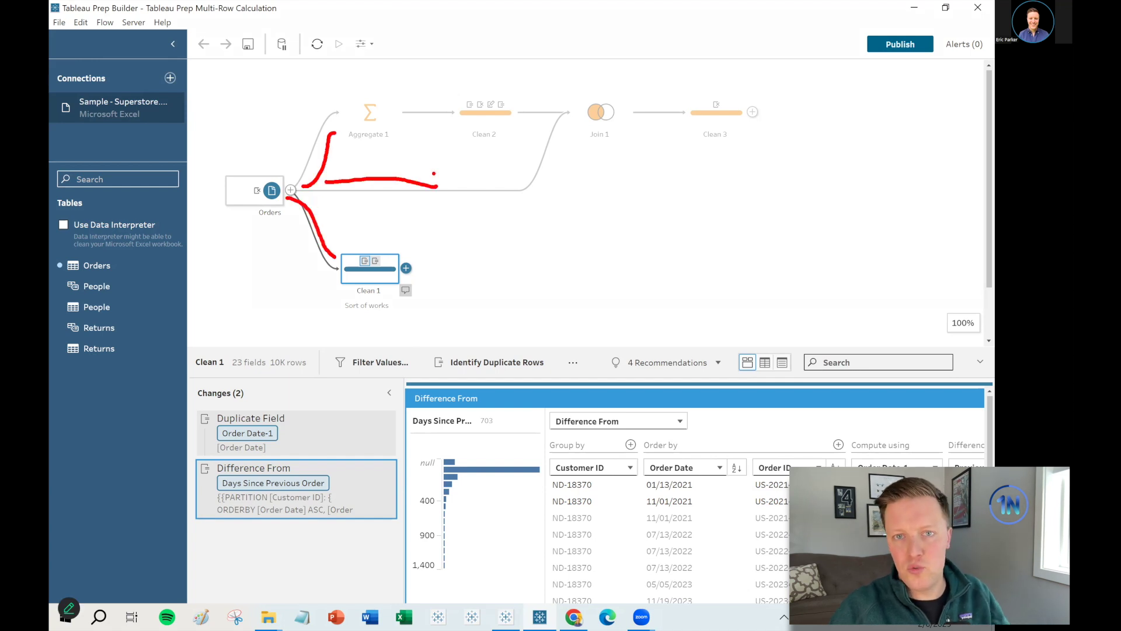
key("Escape")
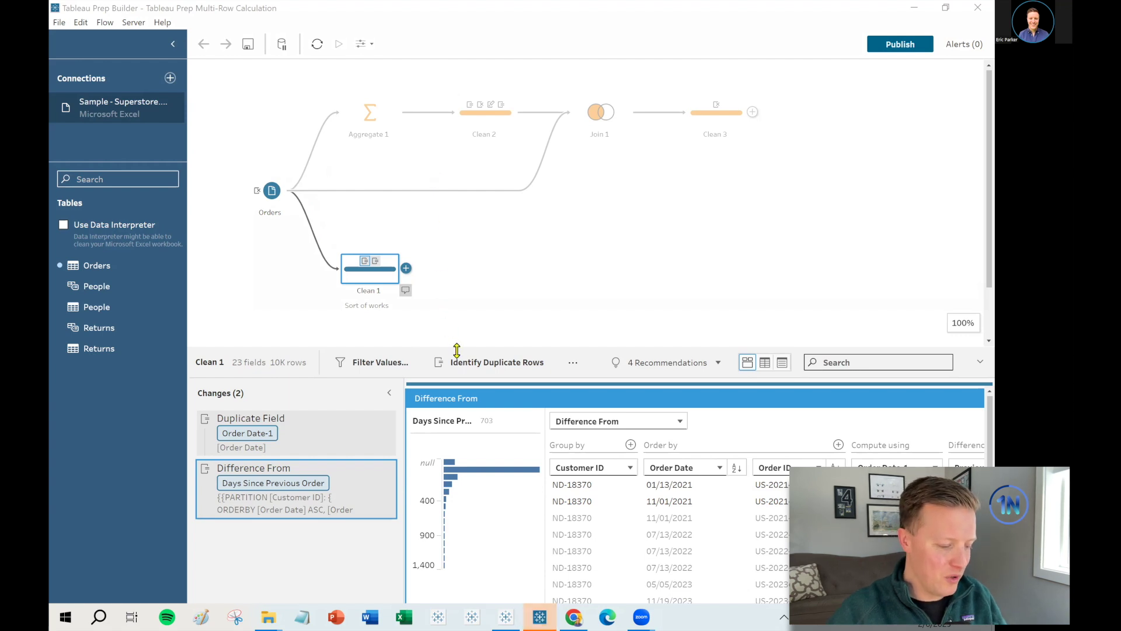
left_click_drag(457, 351, 441, 204)
Collapse the Connections pane and widen the Changes list to show the full Difference From formula
left_click(175, 46)
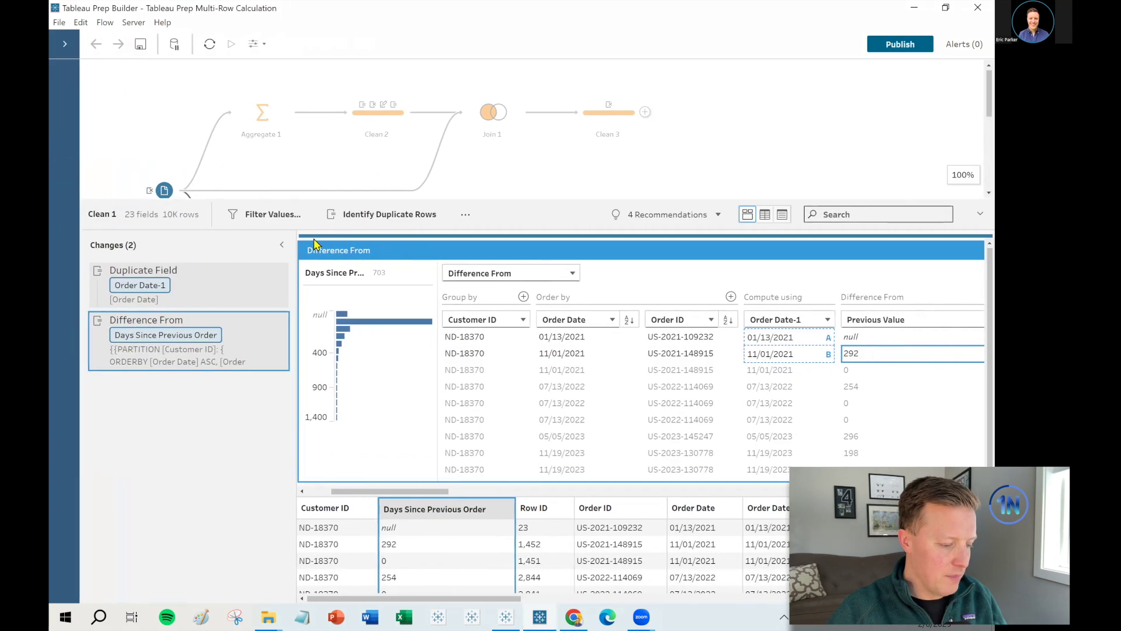
left_click_drag(303, 252, 473, 368)
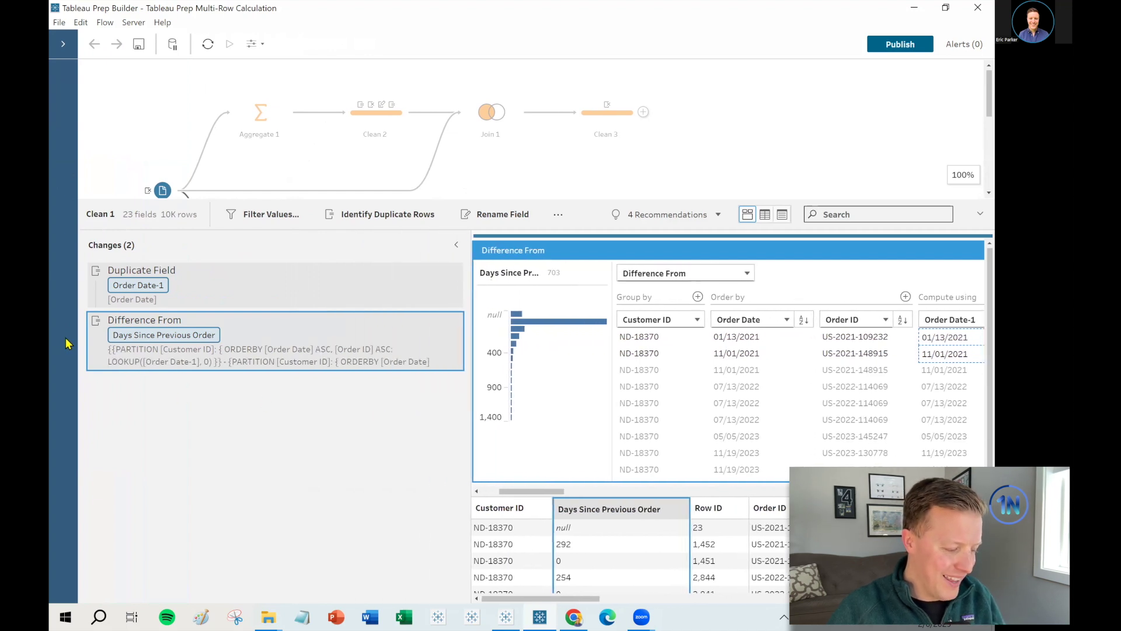
left_click_drag(81, 309, 475, 374)
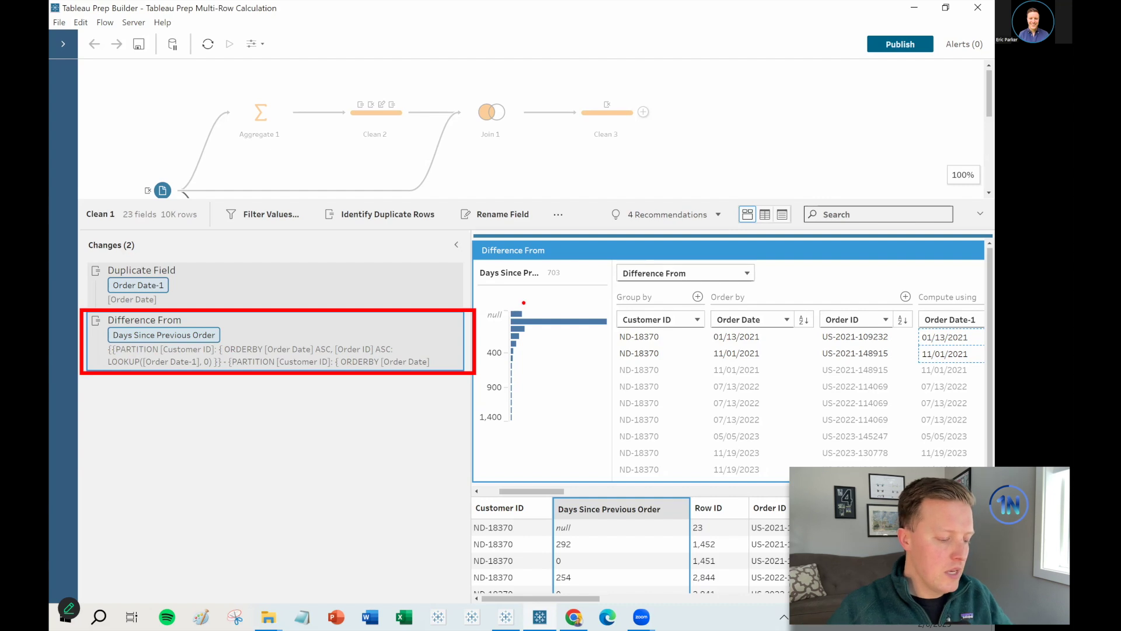
key("Escape")
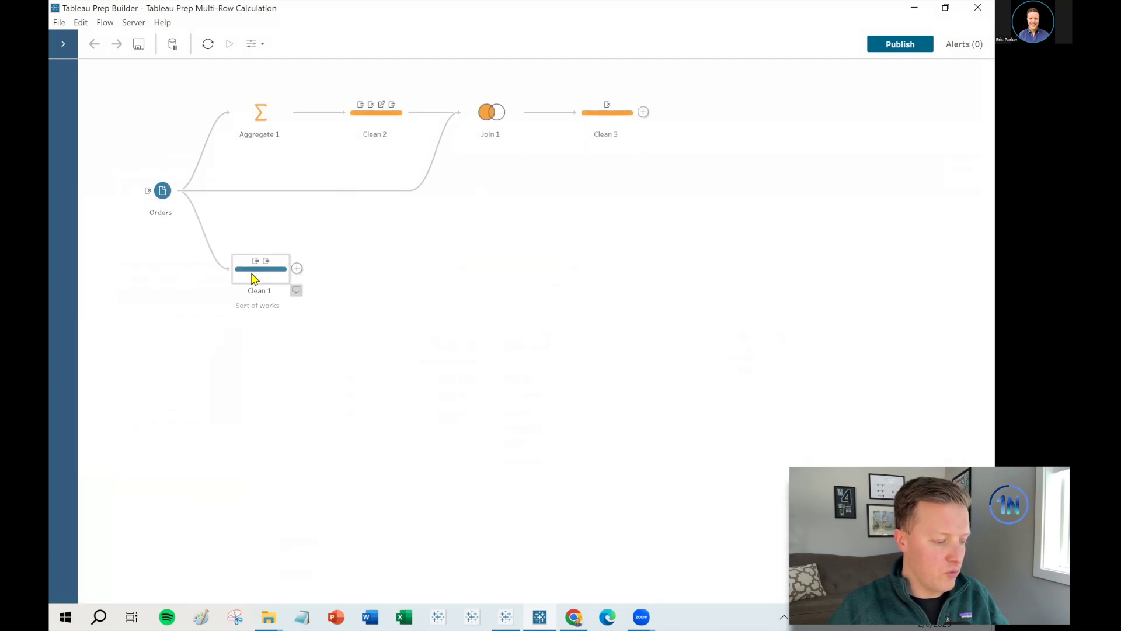
Inspect Clean 1 and Clean 2, then move Clean 1 onto the Orders-to-Join 1 branch
left_click(253, 279)
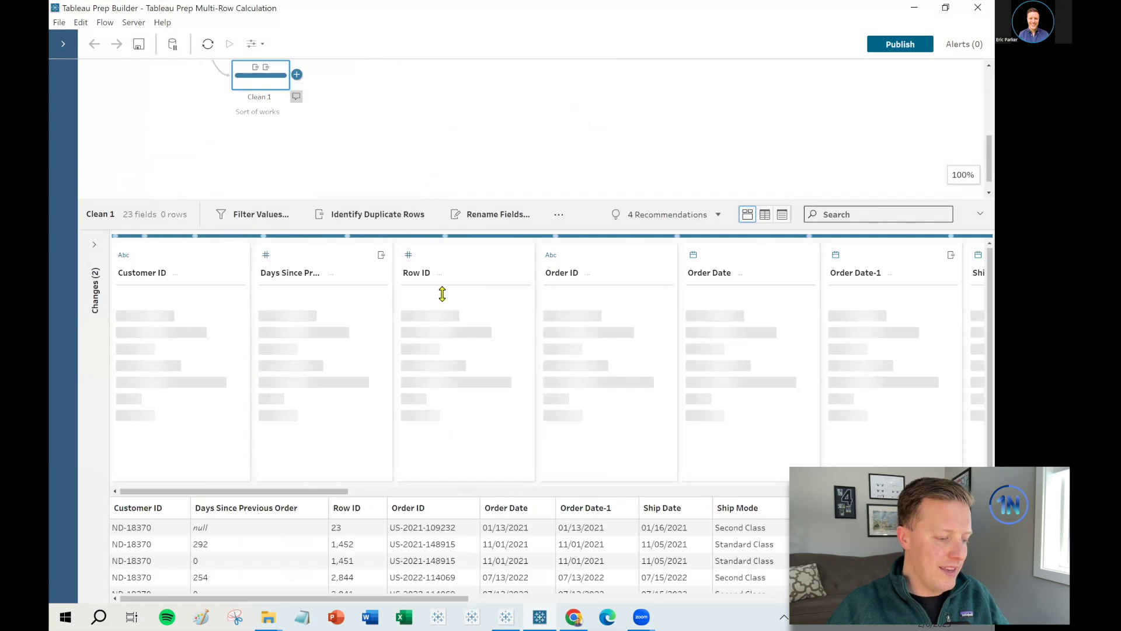
left_click_drag(443, 293, 445, 319)
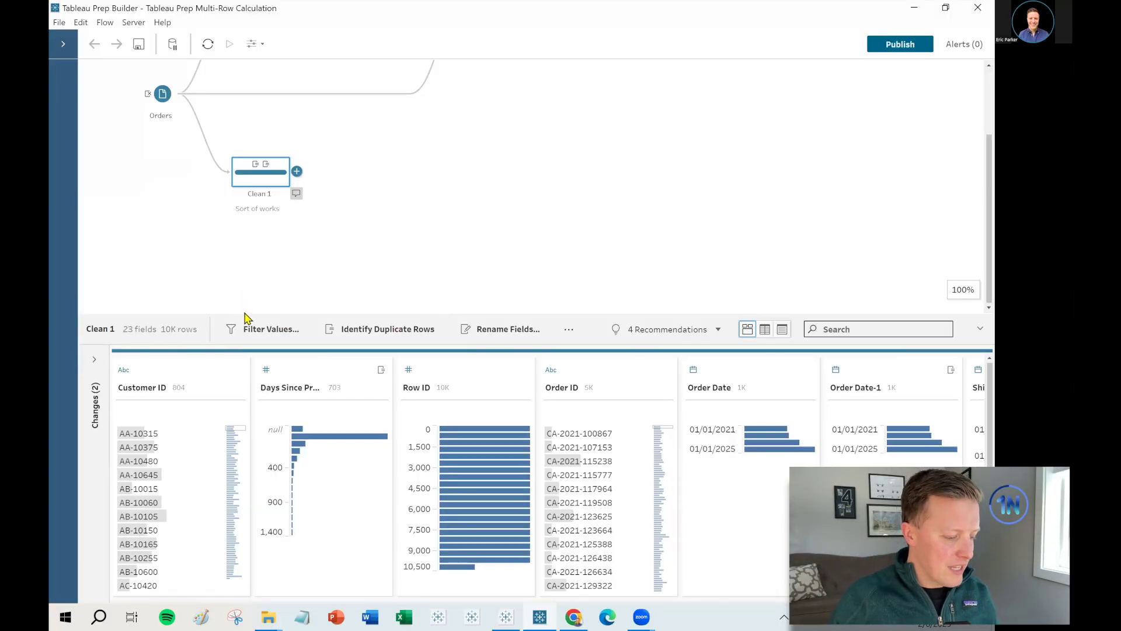
left_click_drag(245, 314, 247, 477)
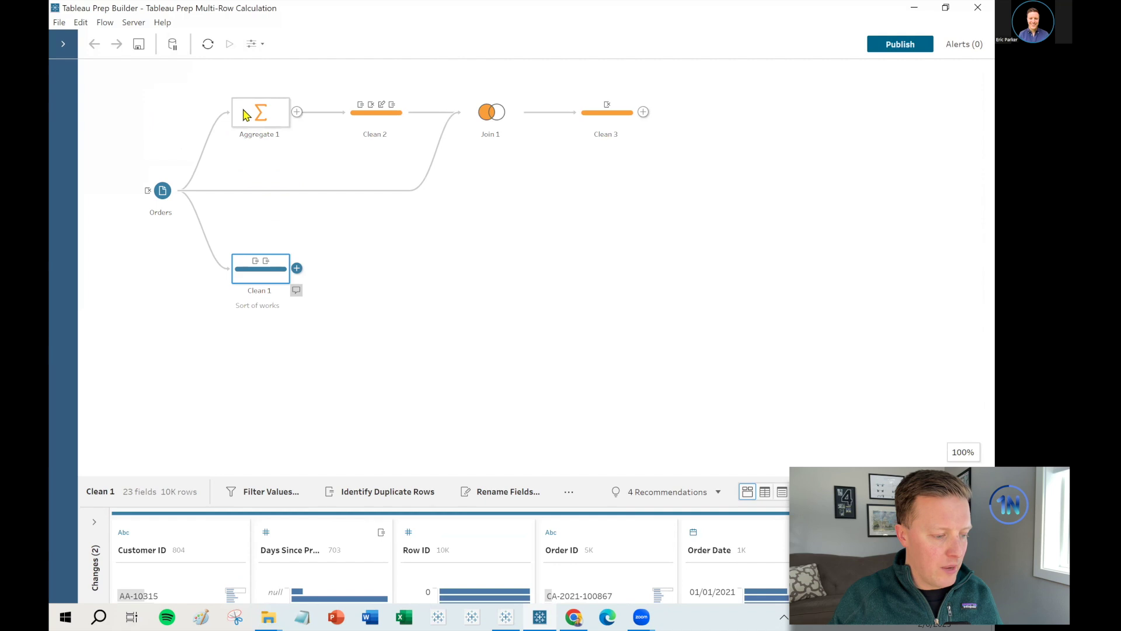
left_click(372, 124)
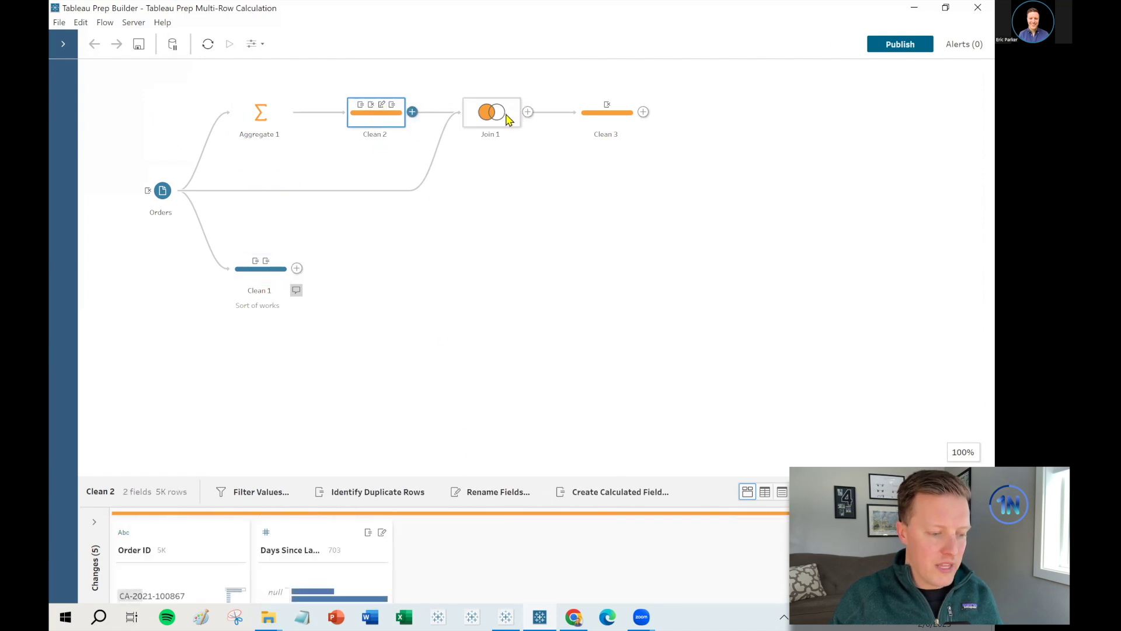
left_click_drag(478, 476, 464, 418)
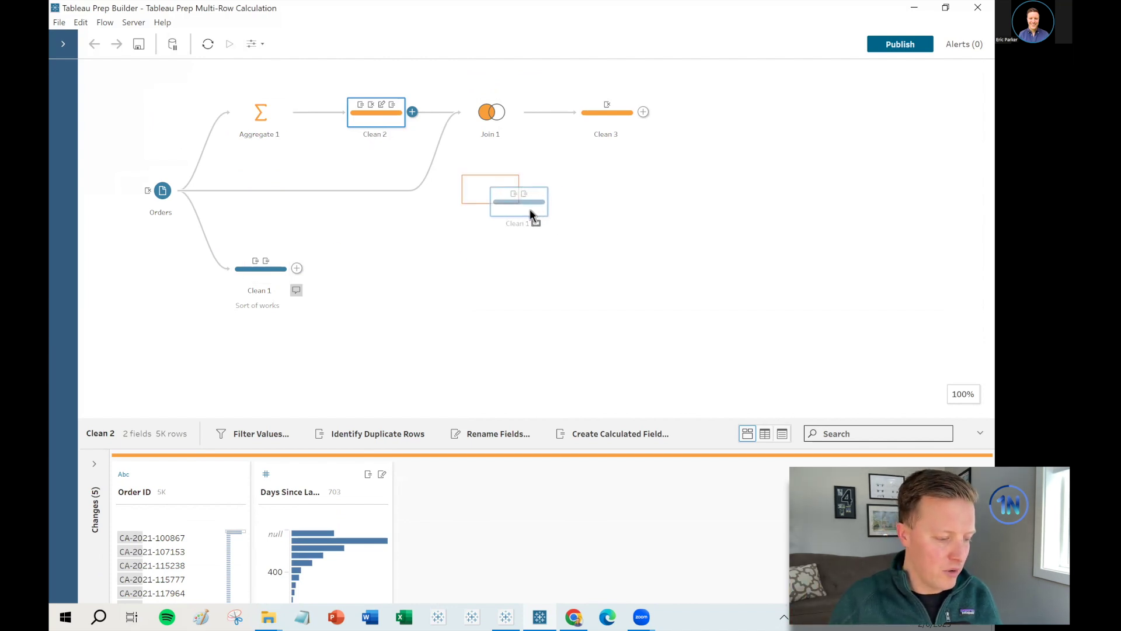
left_click_drag(245, 281, 531, 218)
mouse_move(162, 195)
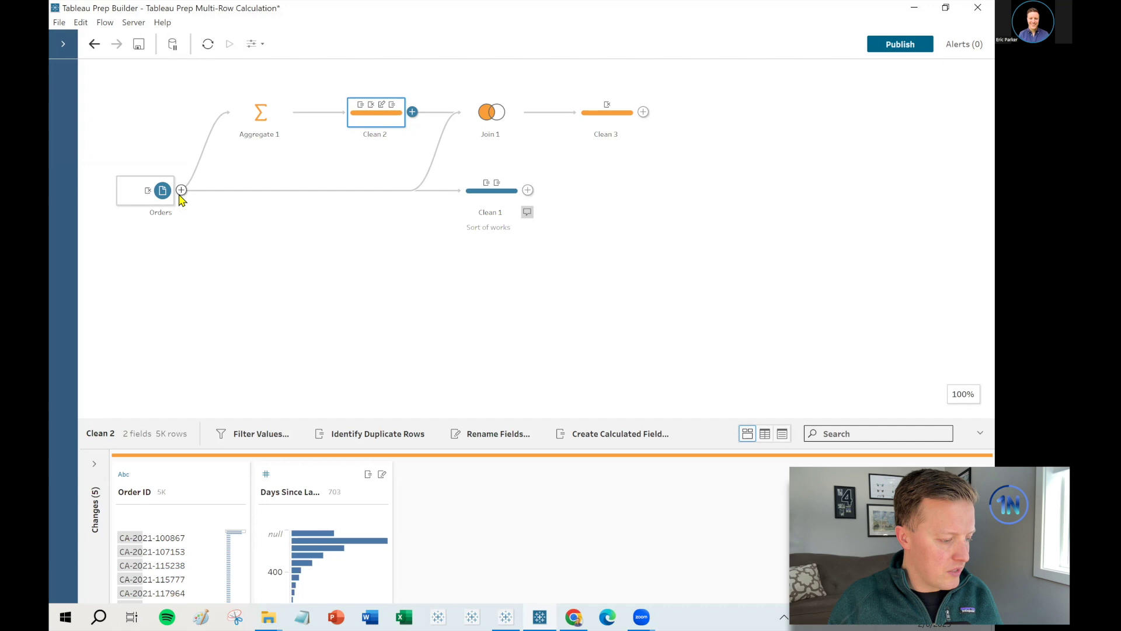
Branch a new Aggregate step off Orders and enlarge its settings area
left_click(180, 191)
left_click(226, 251)
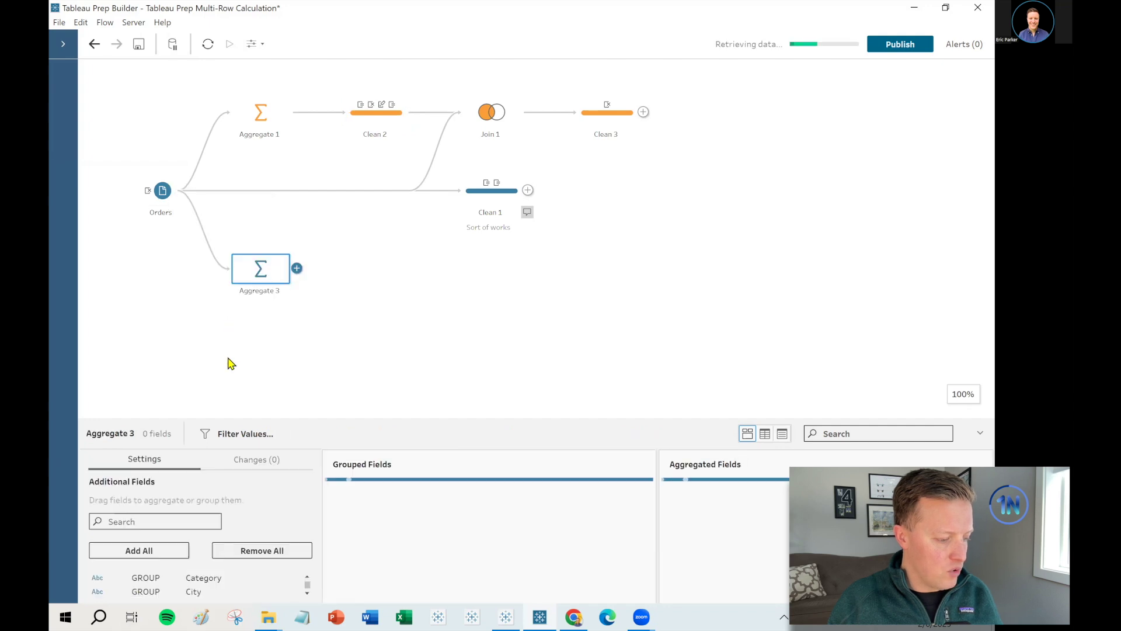
left_click_drag(369, 419, 408, 293)
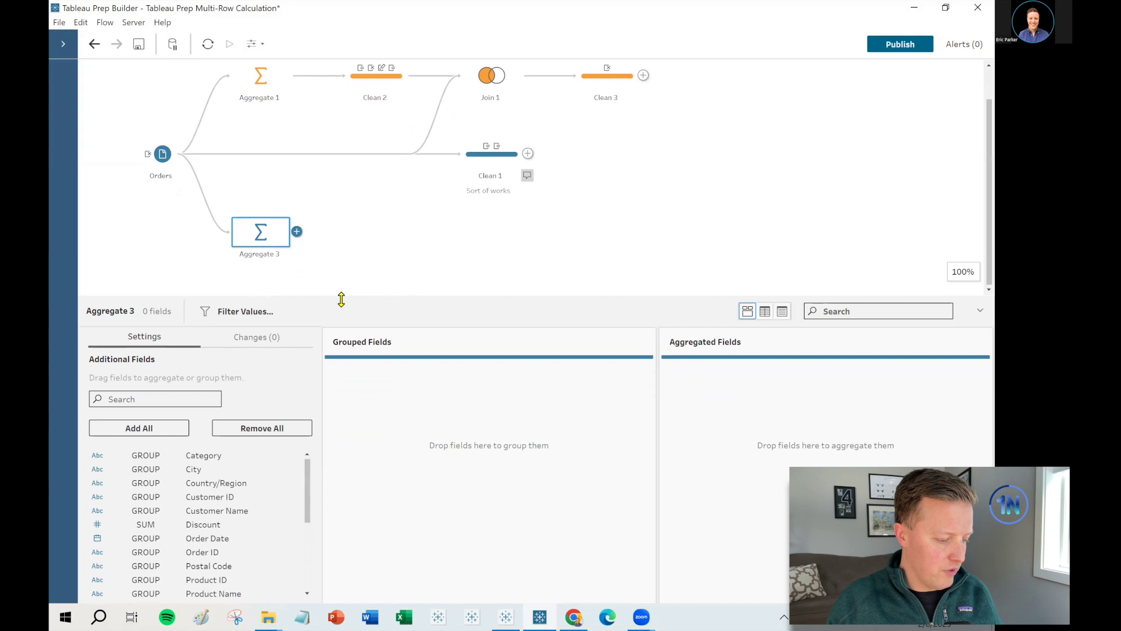
left_click_drag(341, 300, 353, 180)
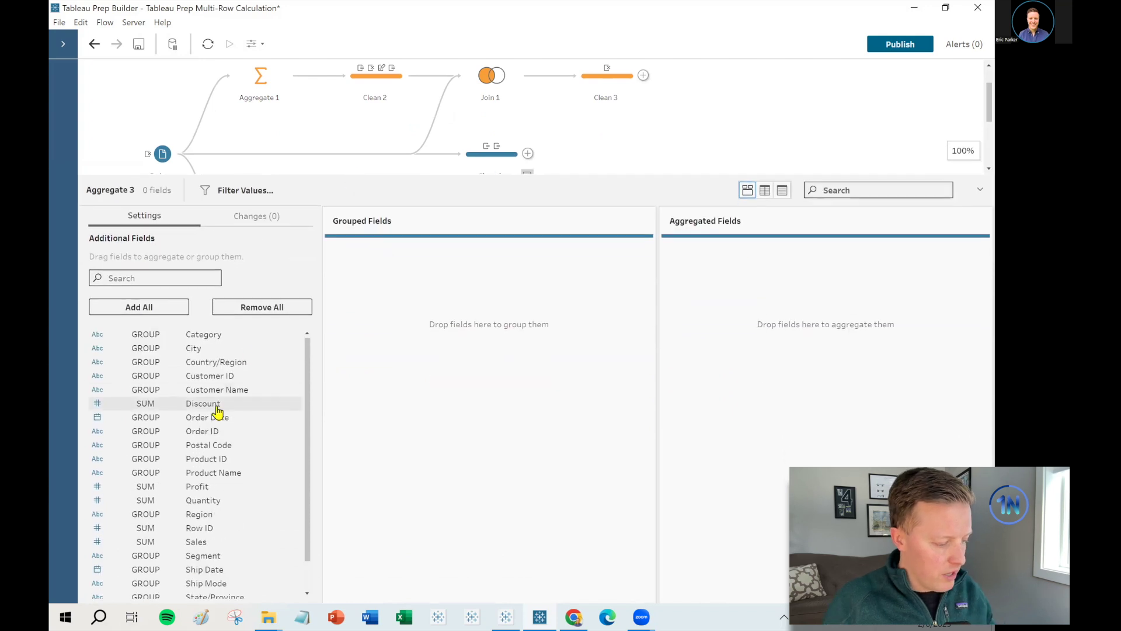
Group the aggregate by Customer ID, Order ID and Order Date
left_click(164, 378)
left_click(233, 385)
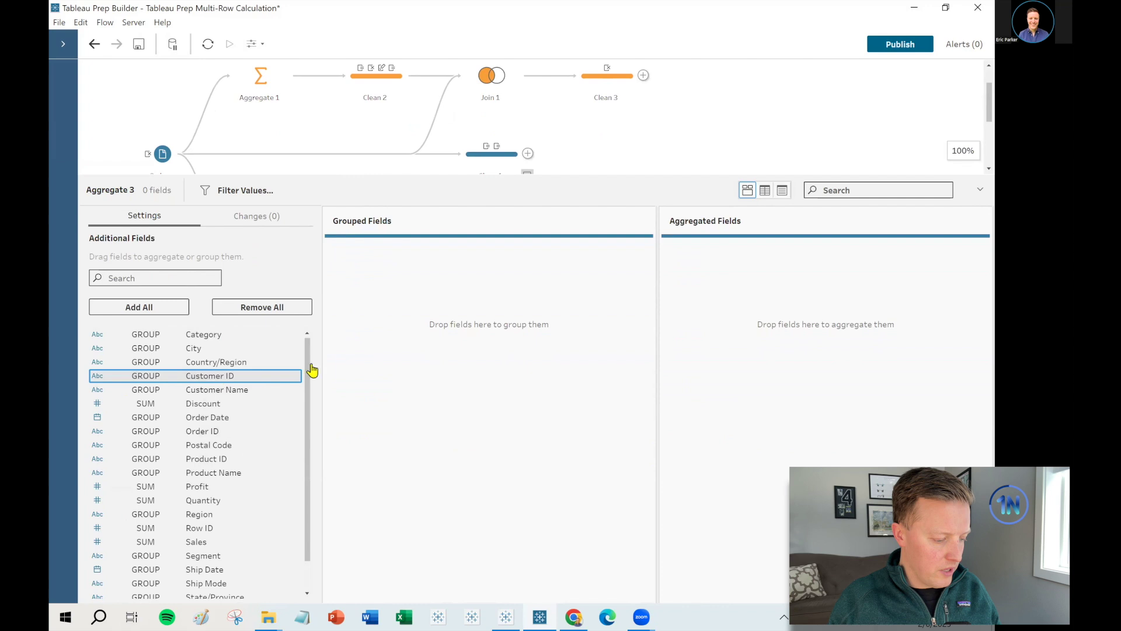
left_click_drag(312, 371, 405, 362)
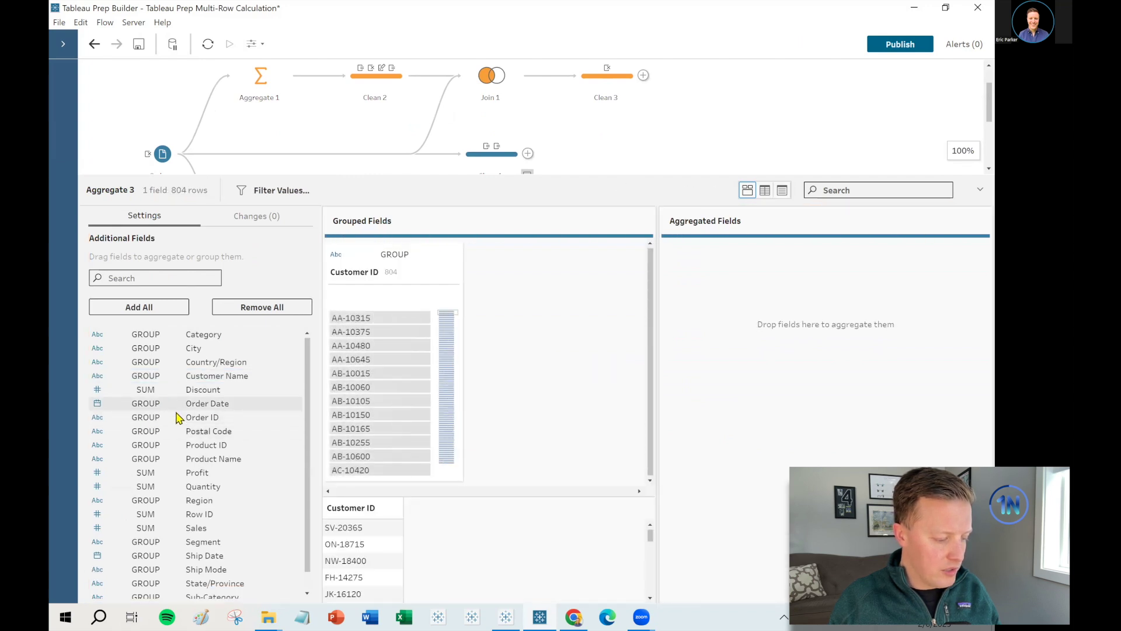
left_click_drag(177, 418, 505, 382)
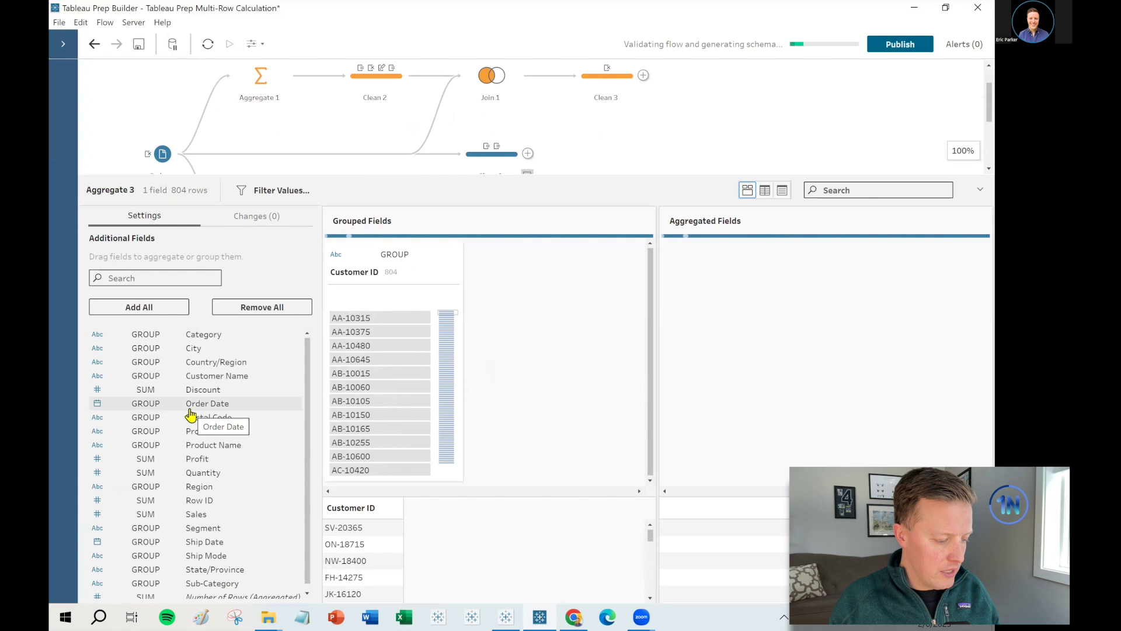
left_click_drag(293, 403, 608, 332)
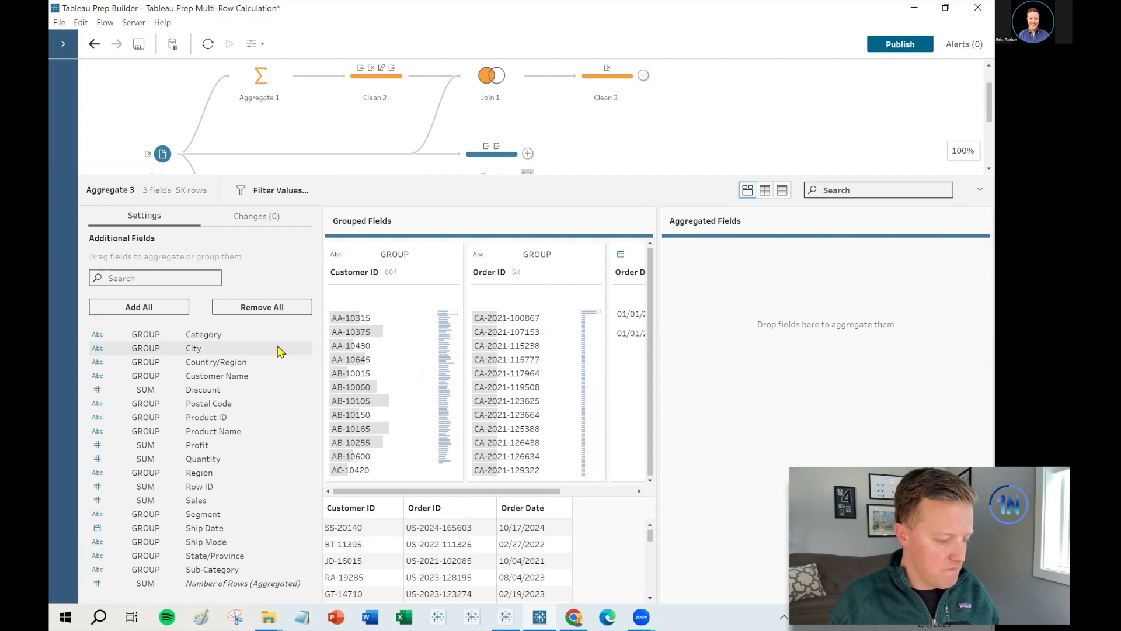
left_click_drag(306, 175, 263, 328)
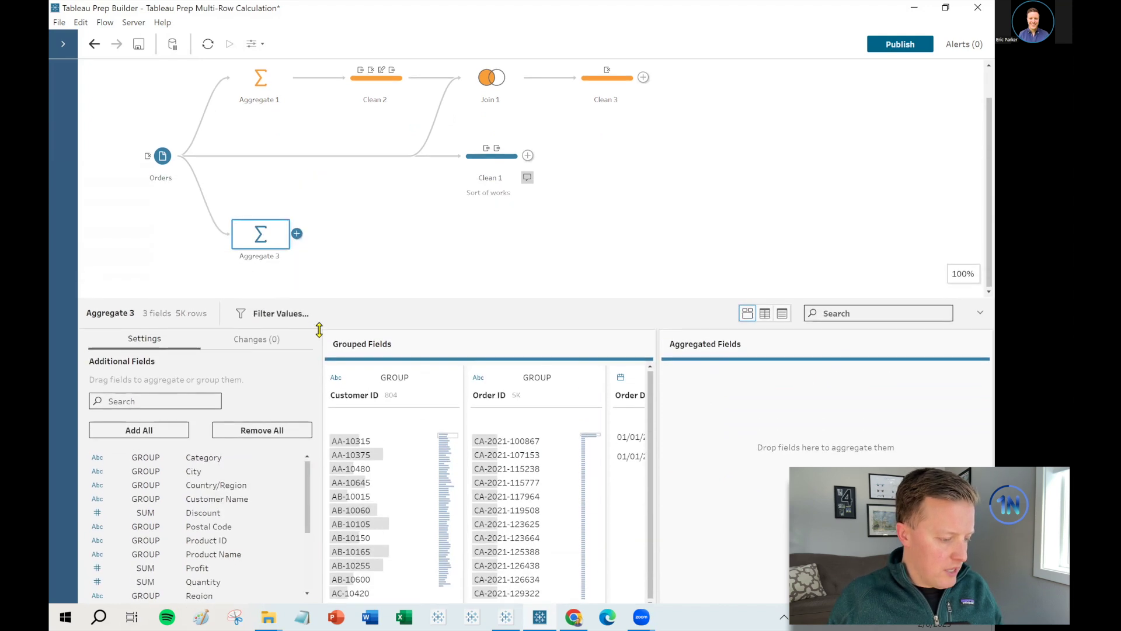
left_click(298, 265)
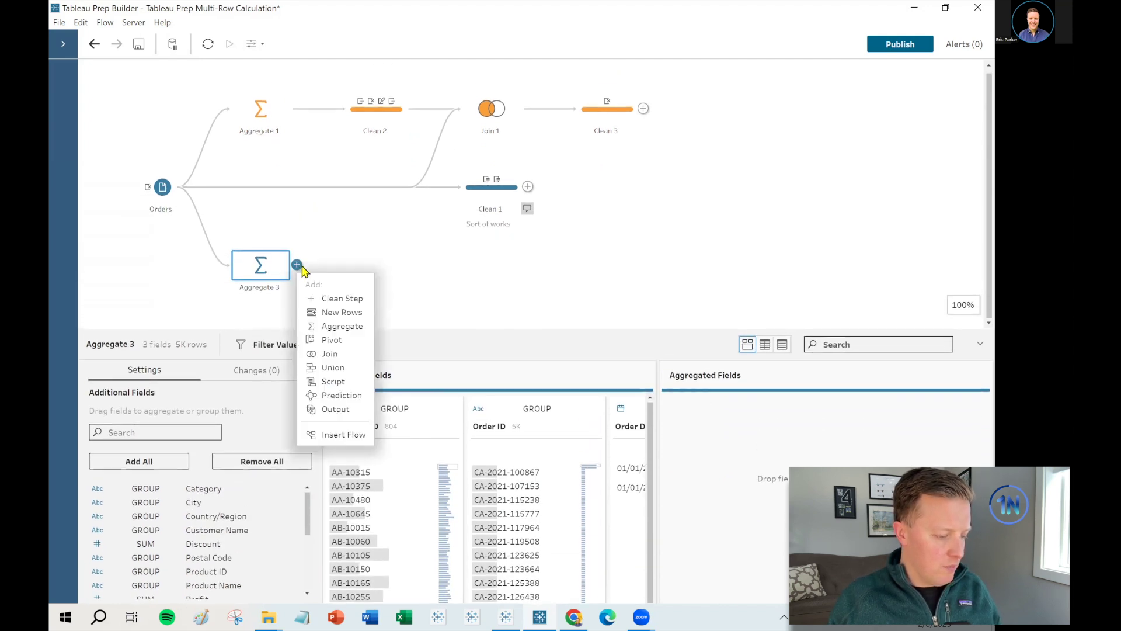
left_click(342, 298)
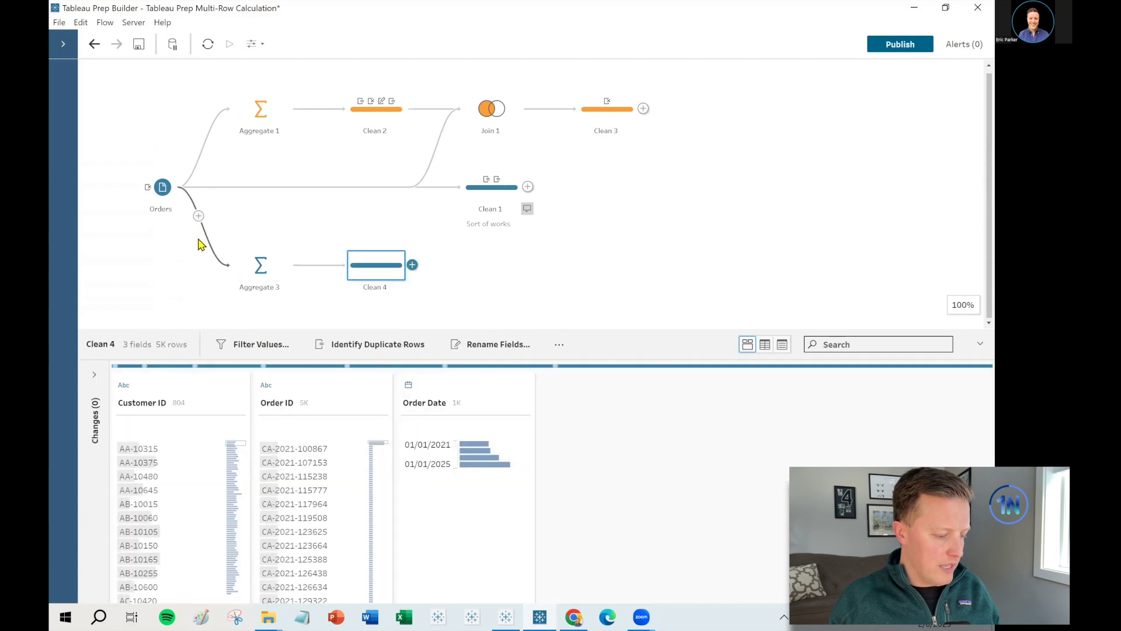
left_click(199, 220)
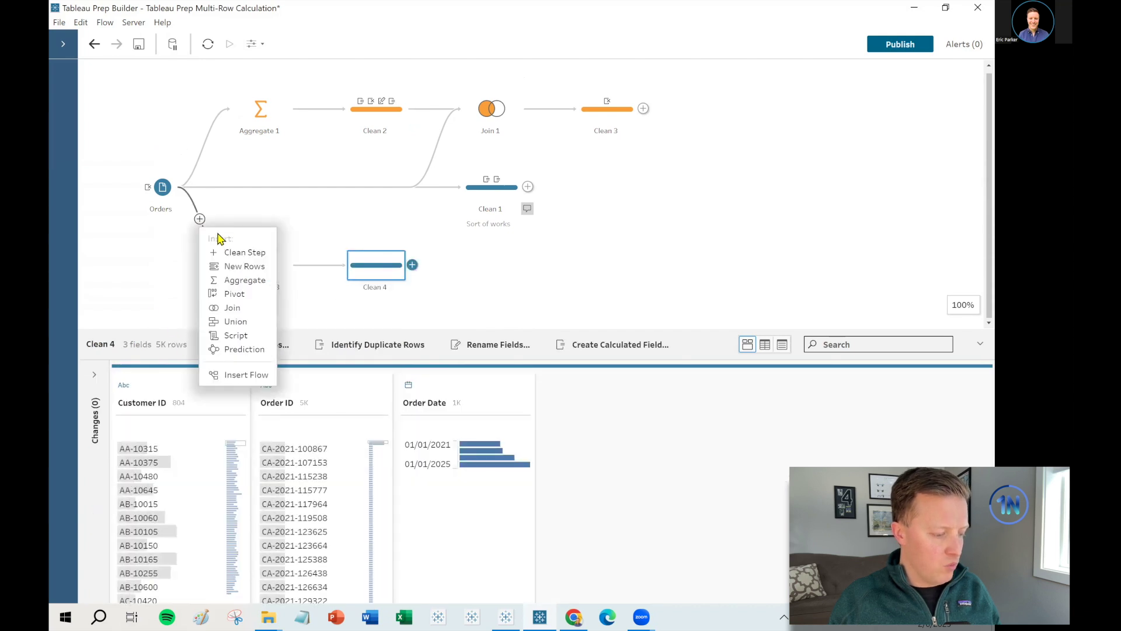
left_click(231, 252)
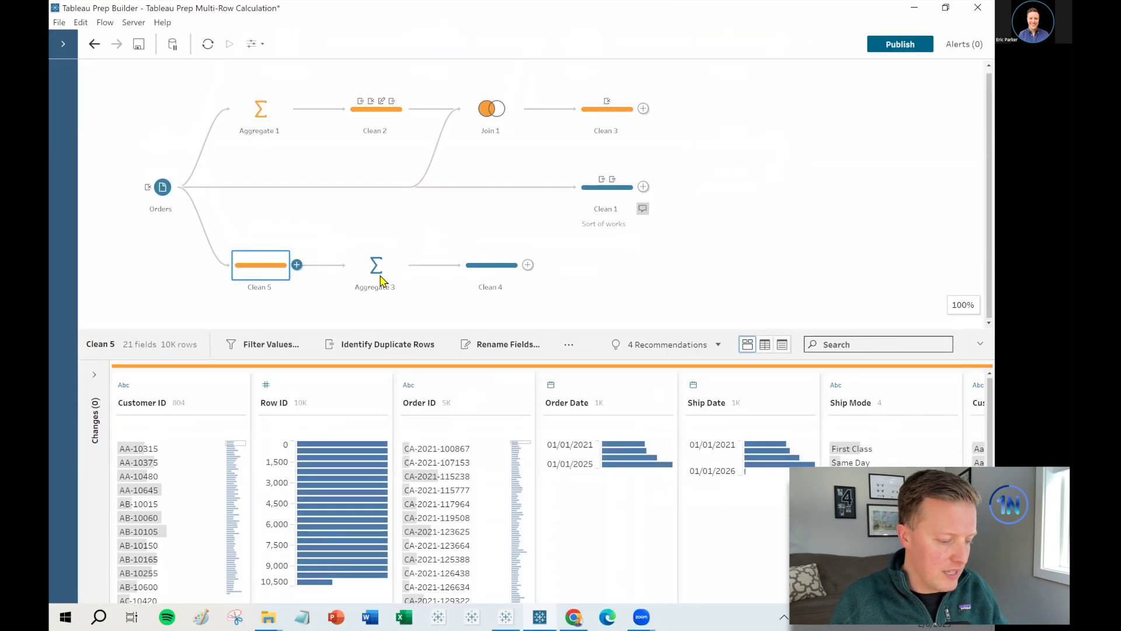
left_click(377, 265)
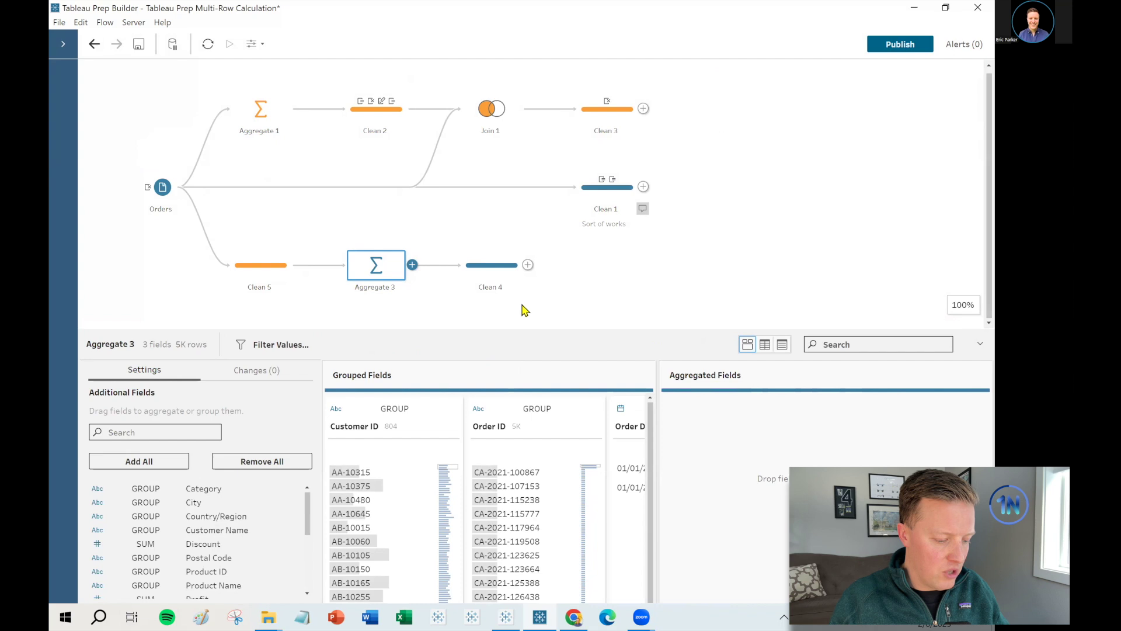
left_click(487, 277)
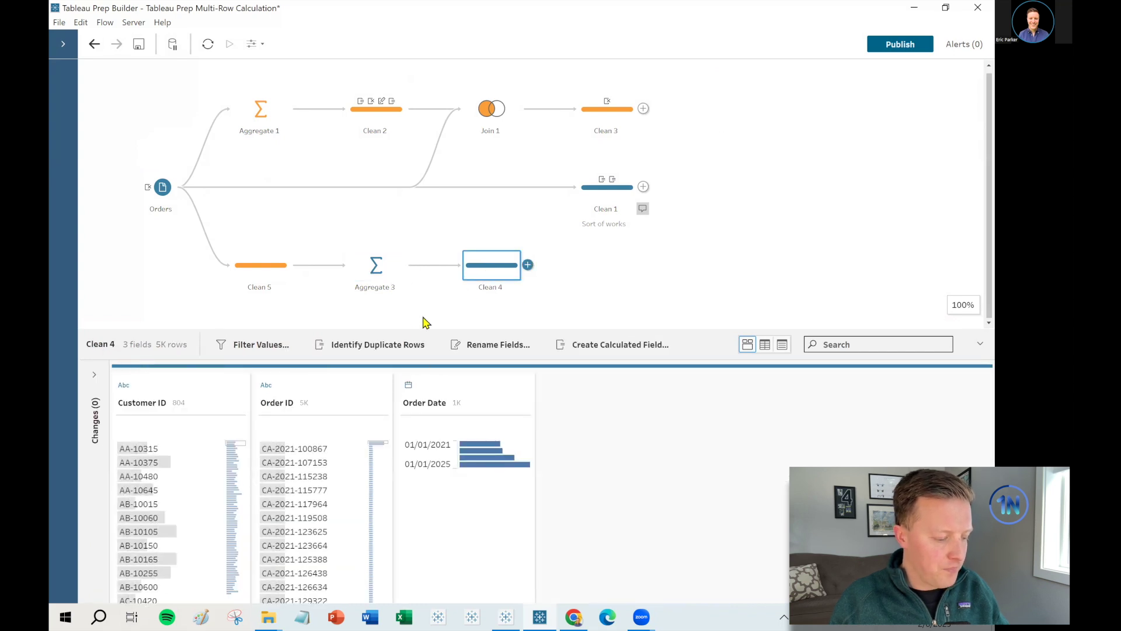
mouse_move(298, 402)
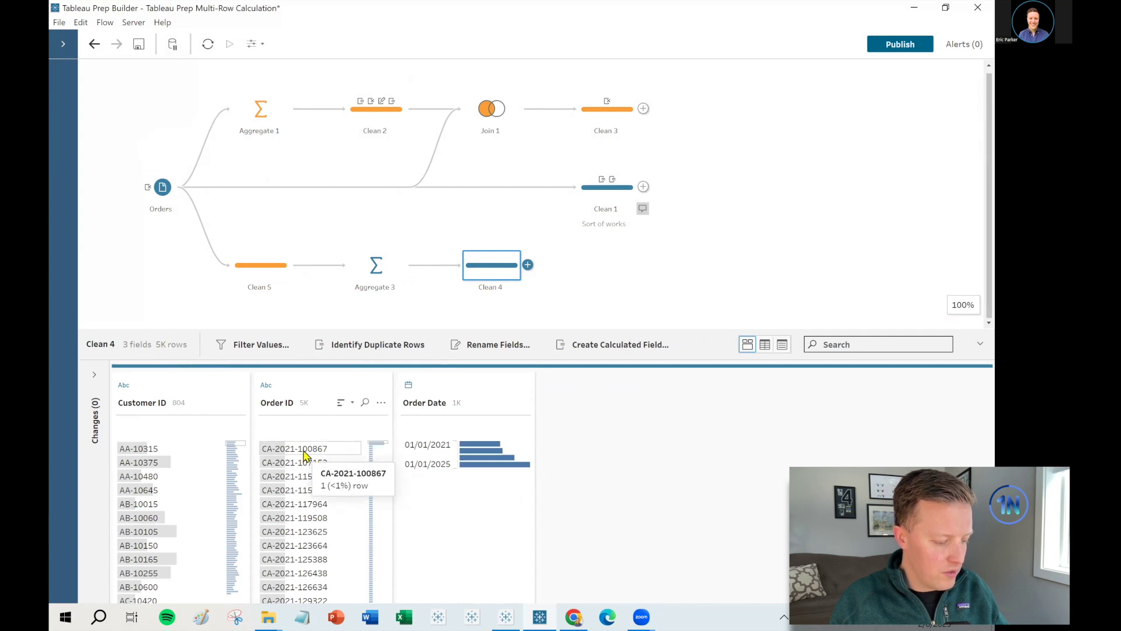
left_click(342, 406)
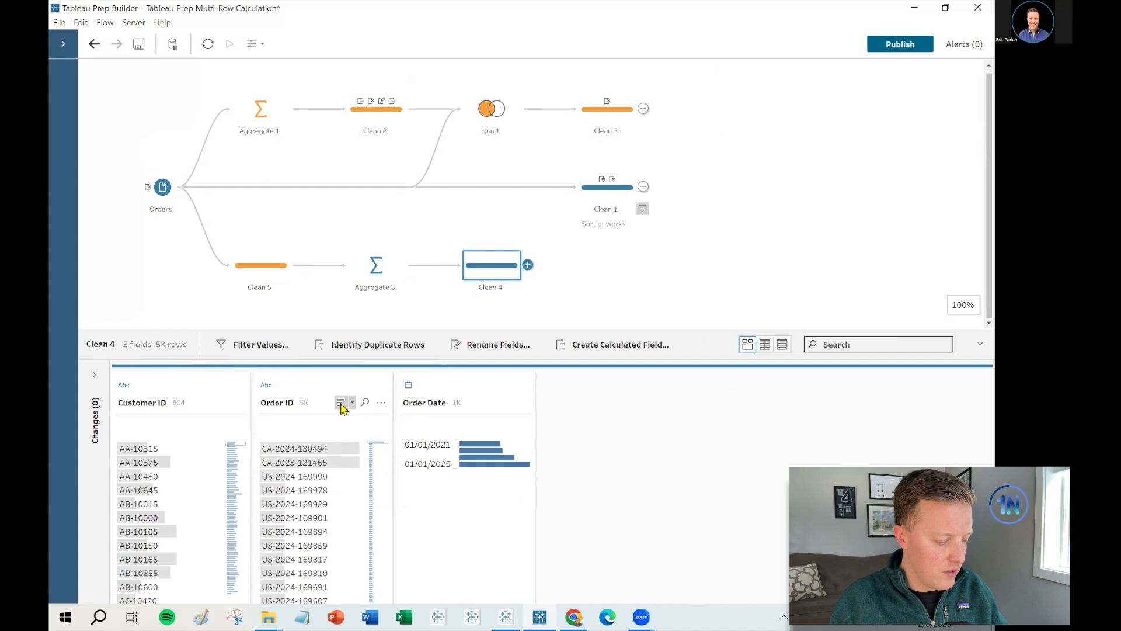
left_click(347, 449)
right_click(348, 449)
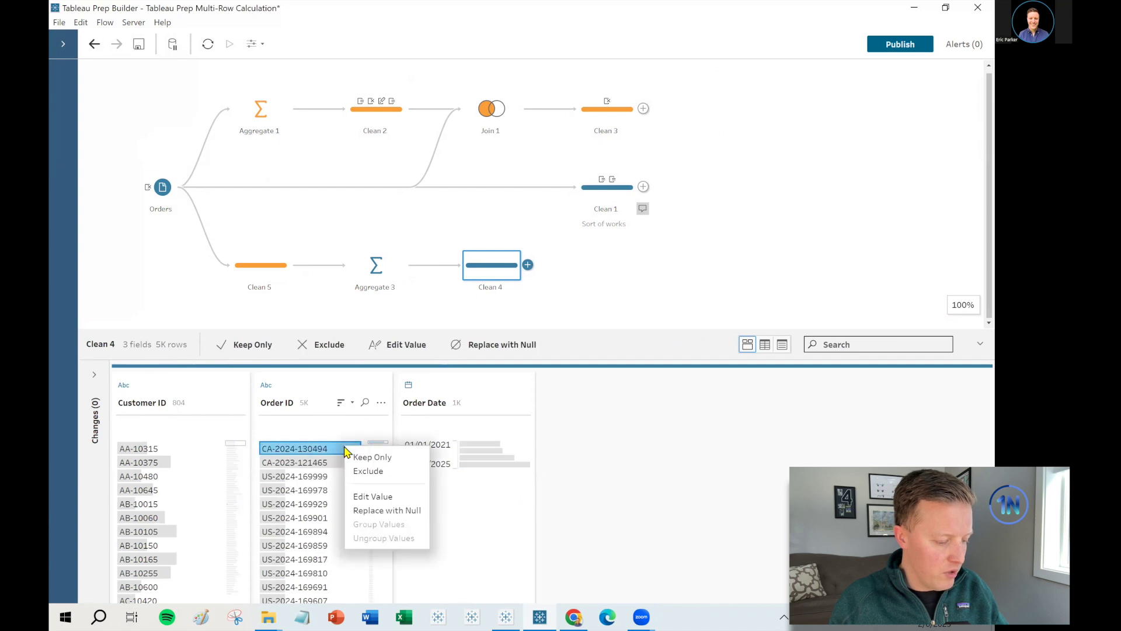
left_click(362, 458)
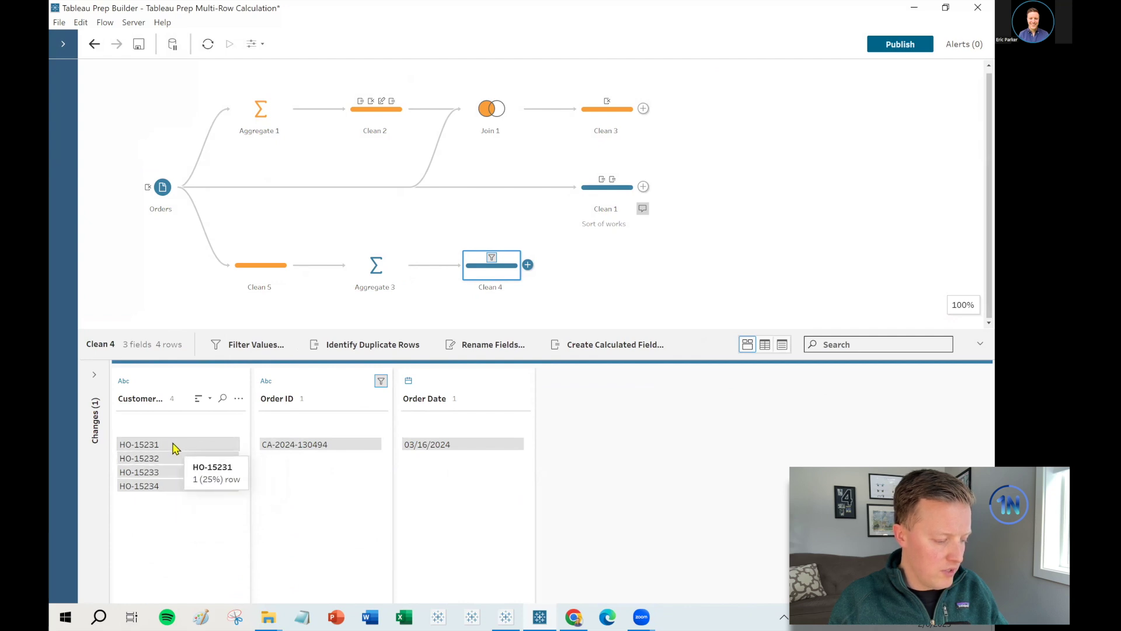
left_click(95, 44)
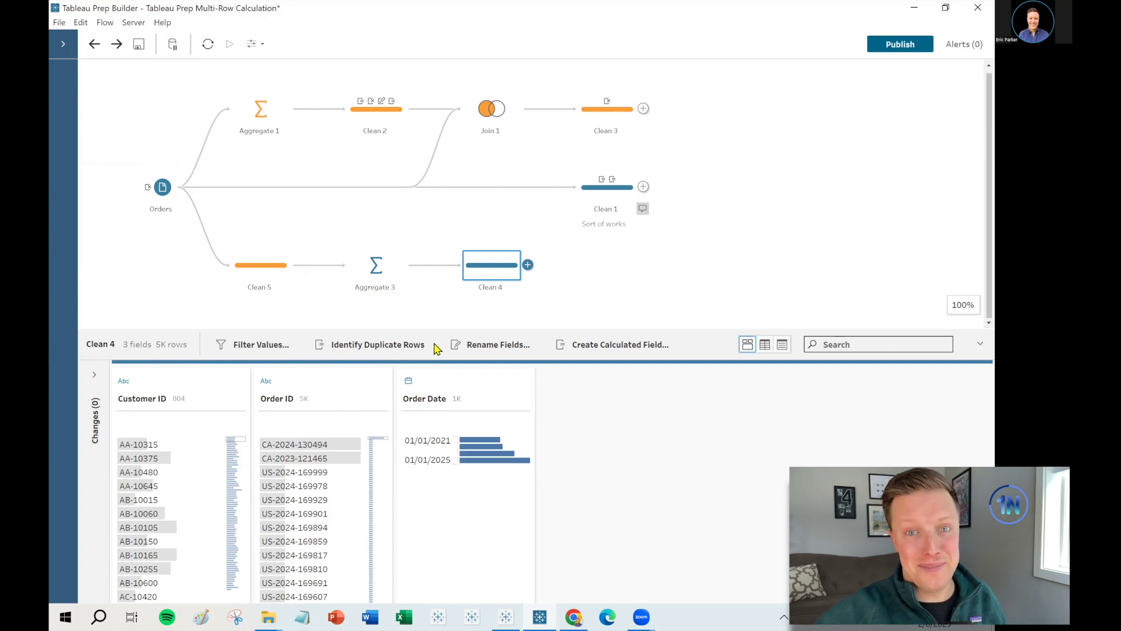
Duplicate Clean 4's Order Date field as Order Date-1 and enlarge the profile pane
right_click(453, 387)
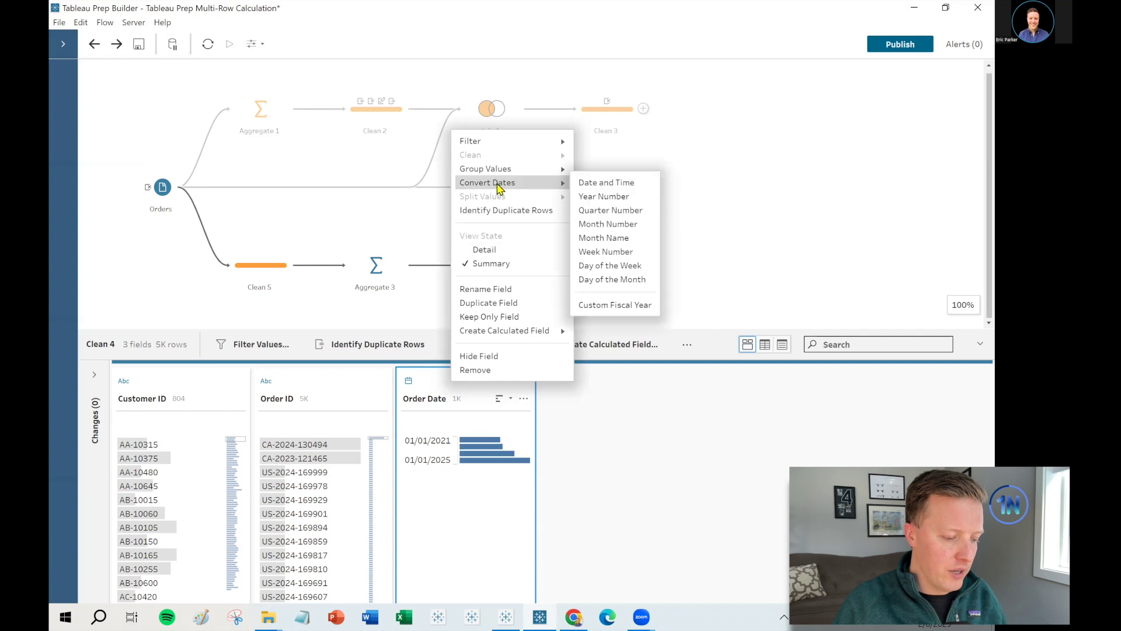
left_click(512, 303)
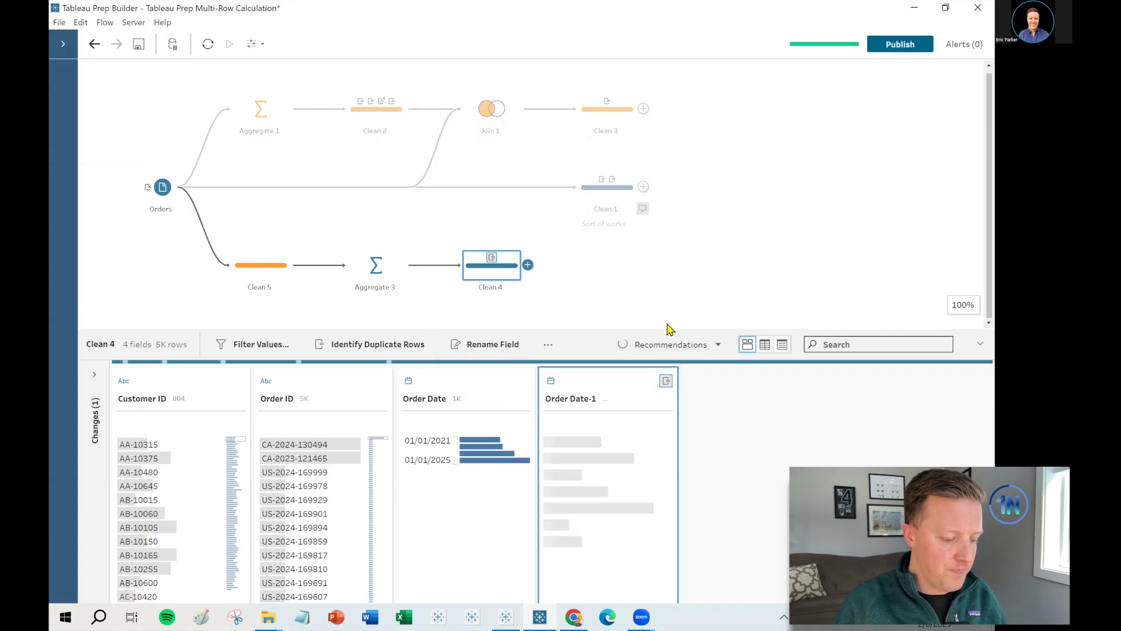
left_click_drag(666, 330, 671, 278)
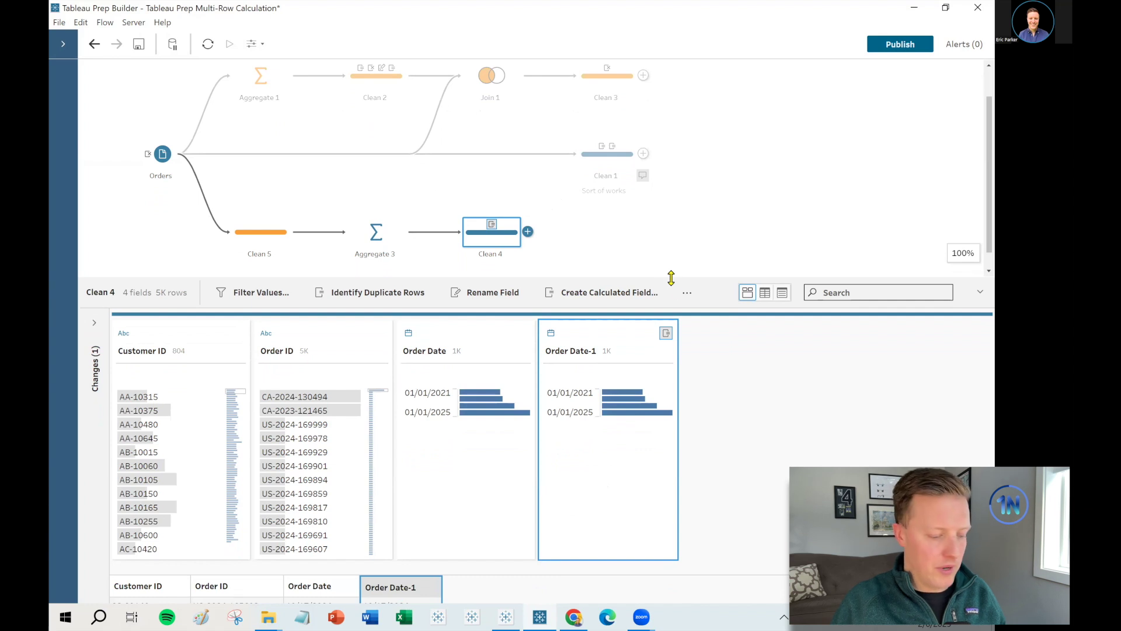
mouse_move(666, 351)
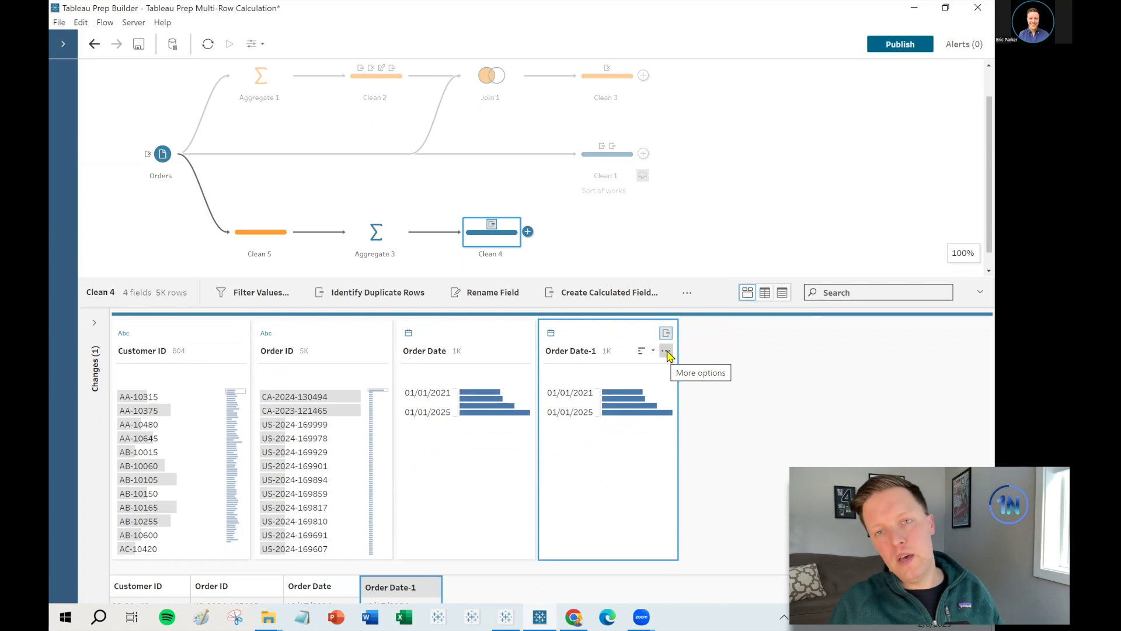
Start a Difference From calculation on Order Date-1, grouped by Customer ID
left_click(666, 351)
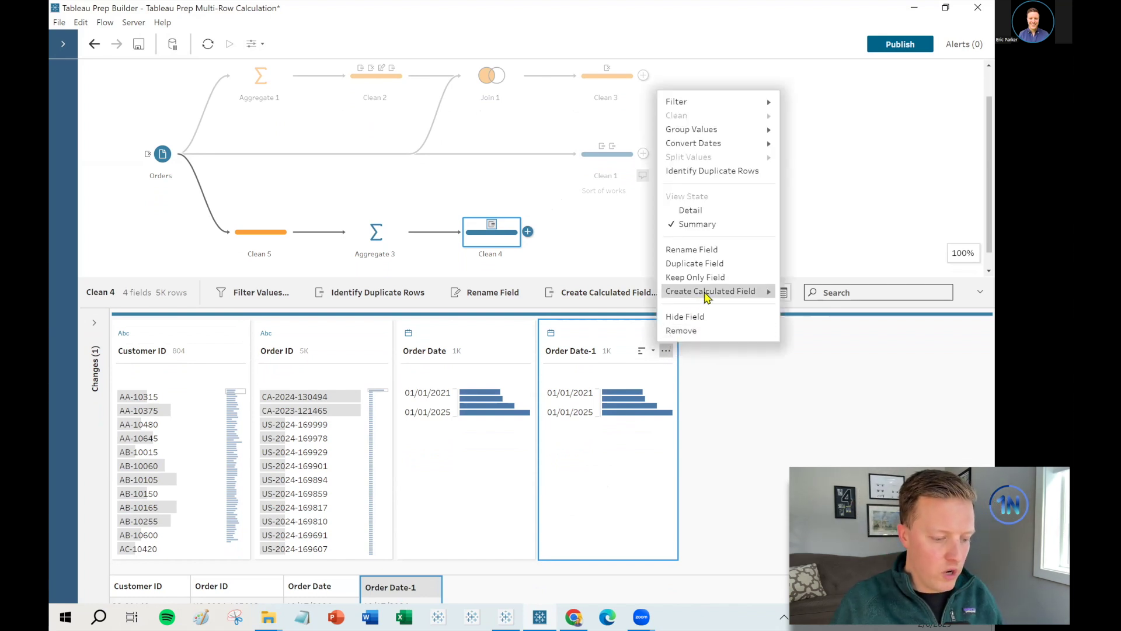
mouse_move(709, 291)
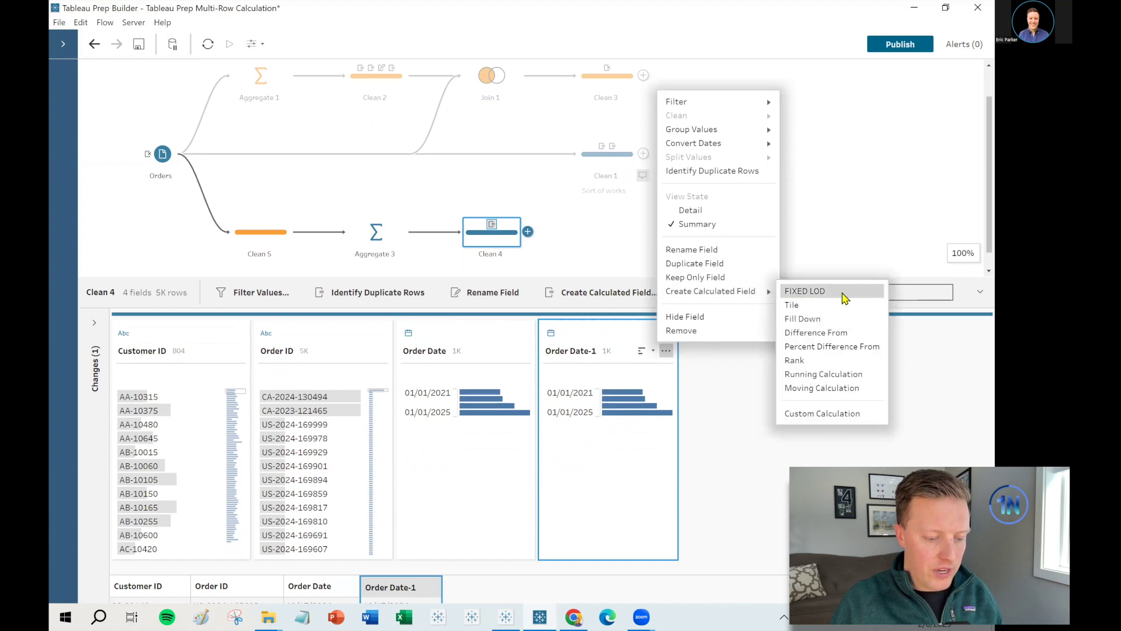
left_click(854, 337)
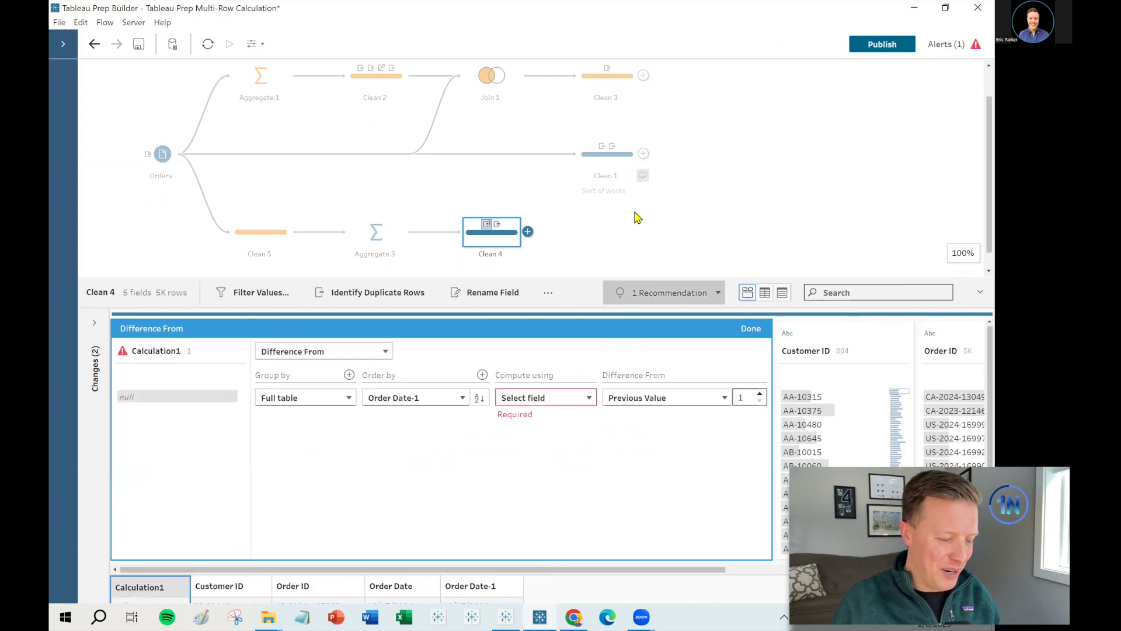
left_click_drag(619, 281, 619, 200)
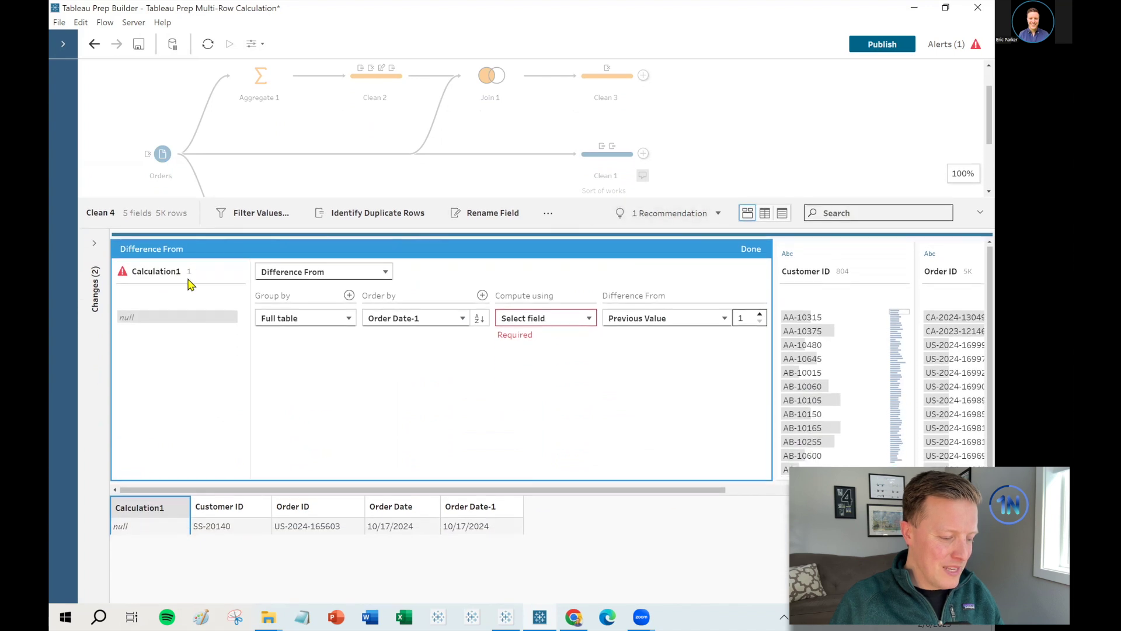
left_click(320, 322)
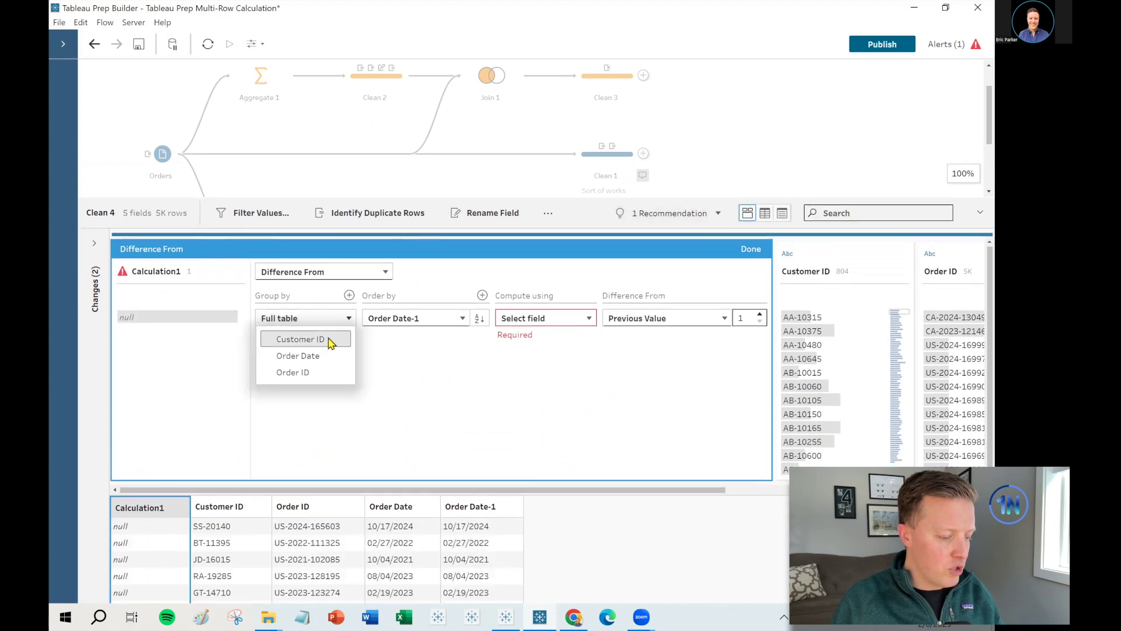
left_click(331, 340)
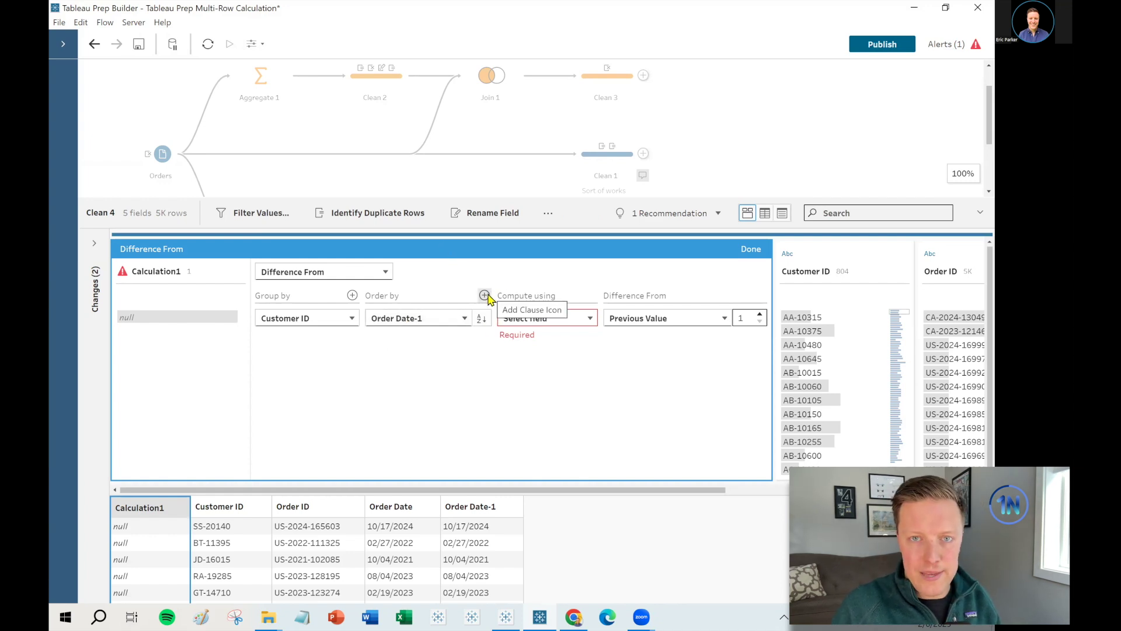
Add Order ID to the ordering and compute the difference using Order Date
left_click(485, 296)
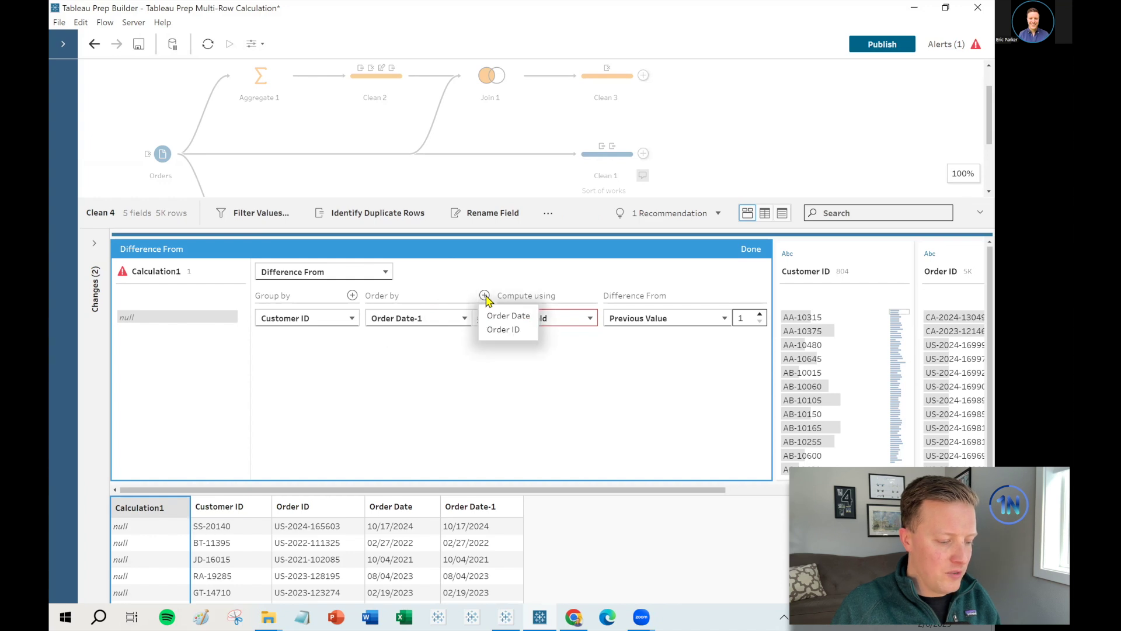
key("Return")
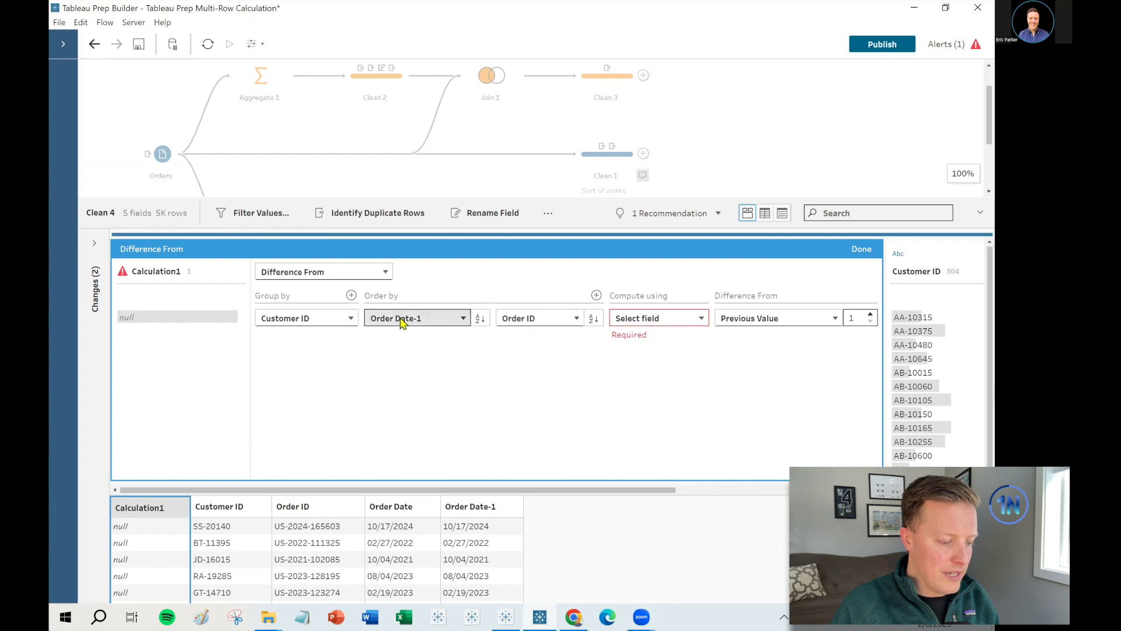
left_click(693, 321)
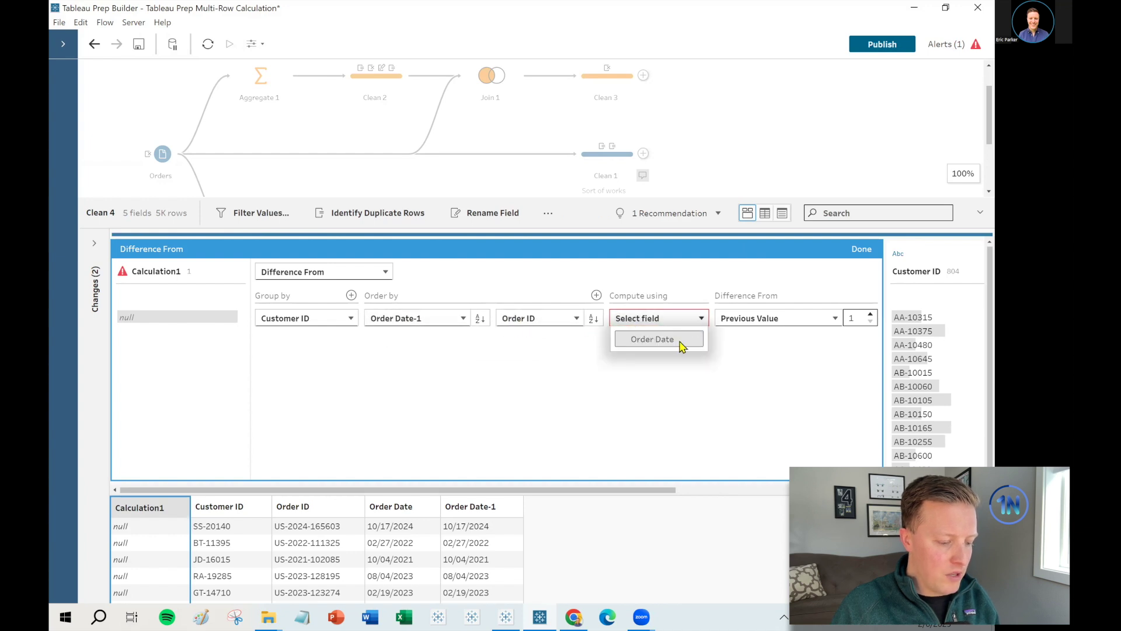
left_click(682, 342)
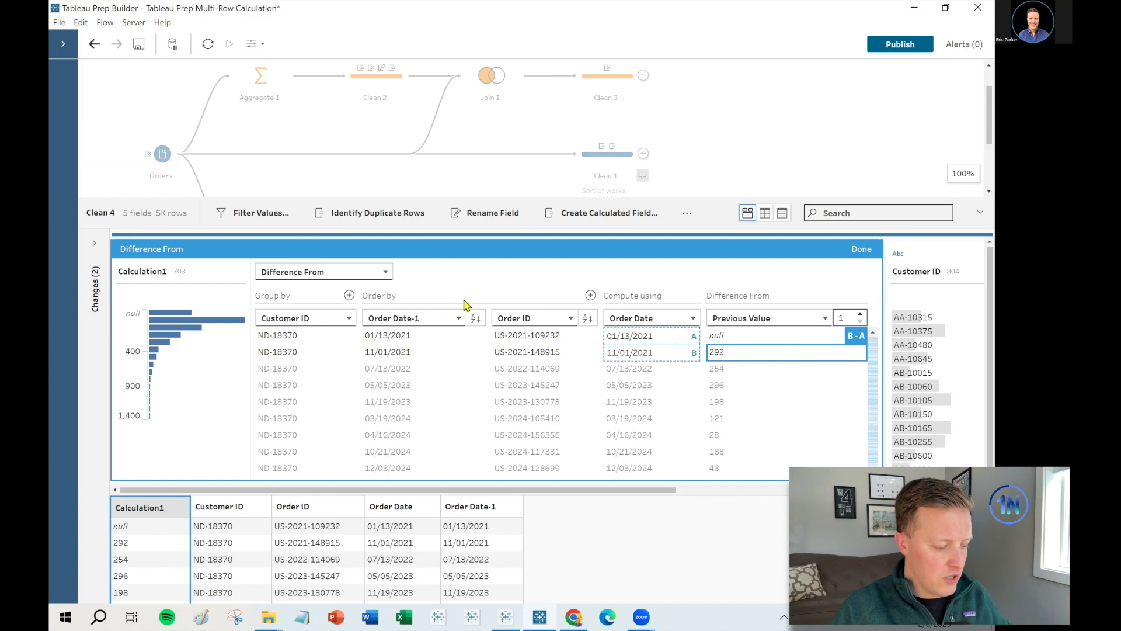
Inspect Calculation1's results, checking which two dates produce the 254-day difference
left_click_drag(465, 304, 462, 303)
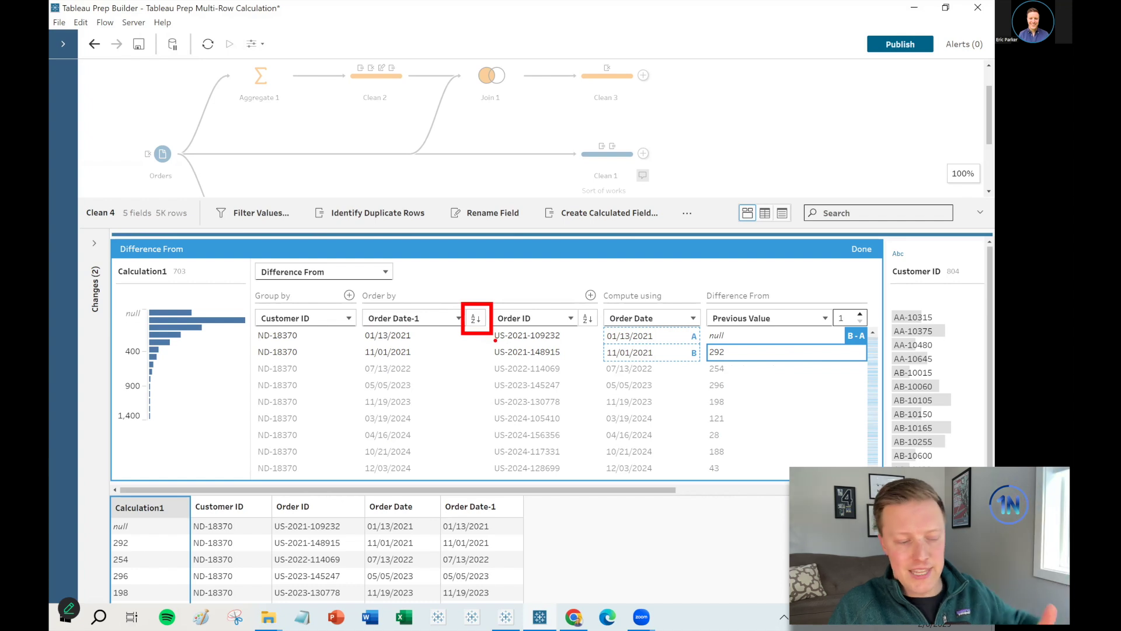
left_click_drag(575, 304, 601, 334)
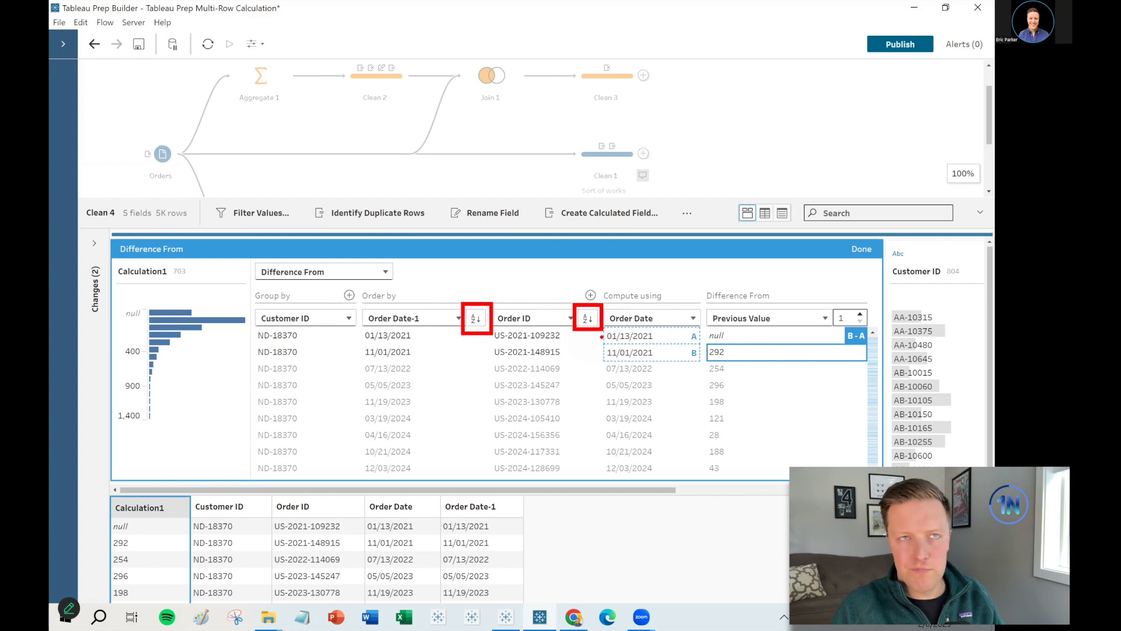
key("Escape")
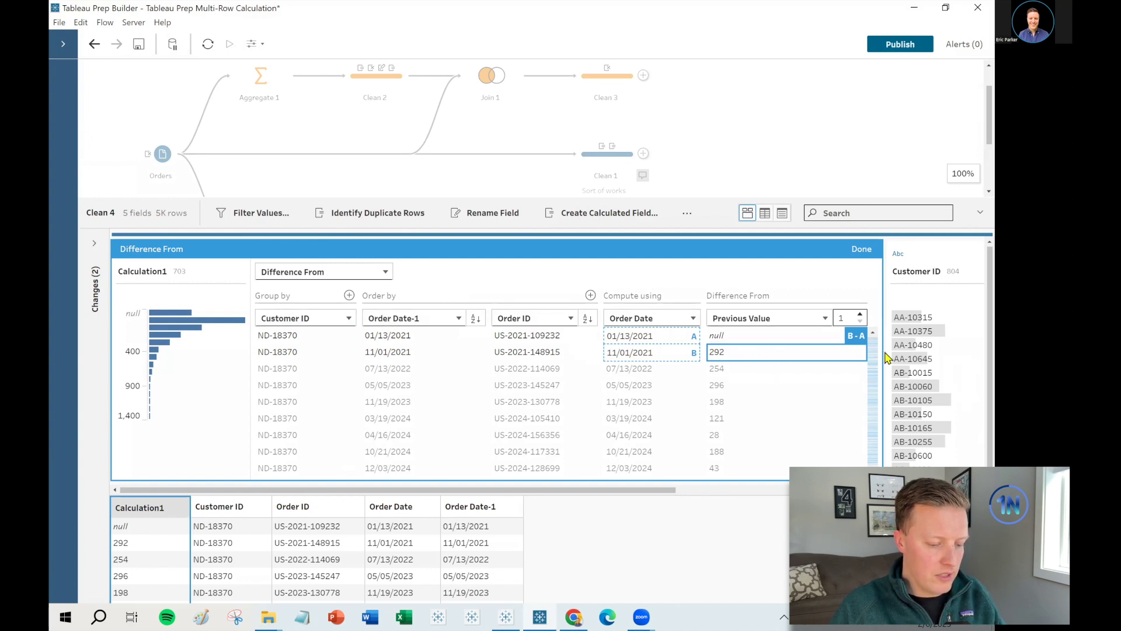
key("ctrl+shift+p")
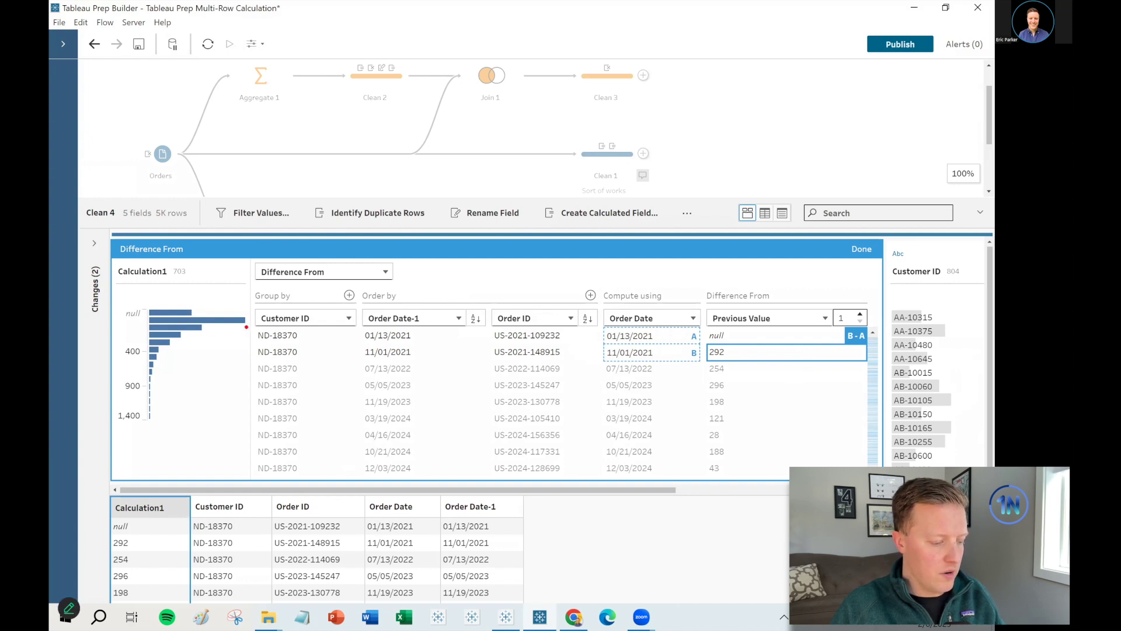
mouse_move(247, 327)
left_mouse_down()
mouse_move(776, 370)
mouse_move(878, 365)
left_mouse_up()
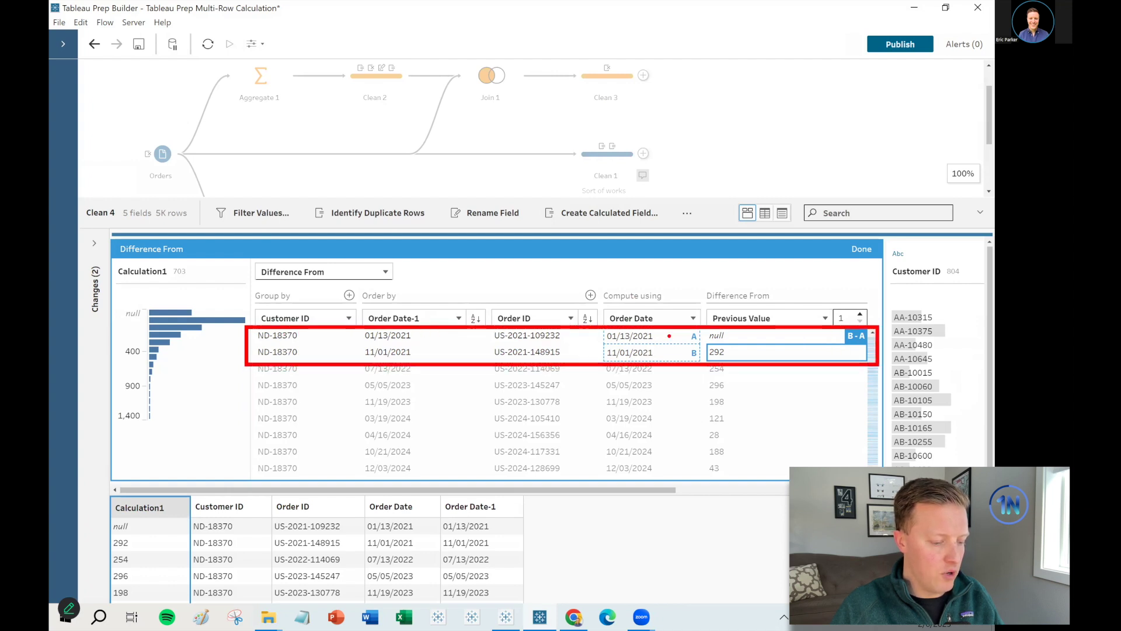
left_click_drag(676, 326, 708, 282)
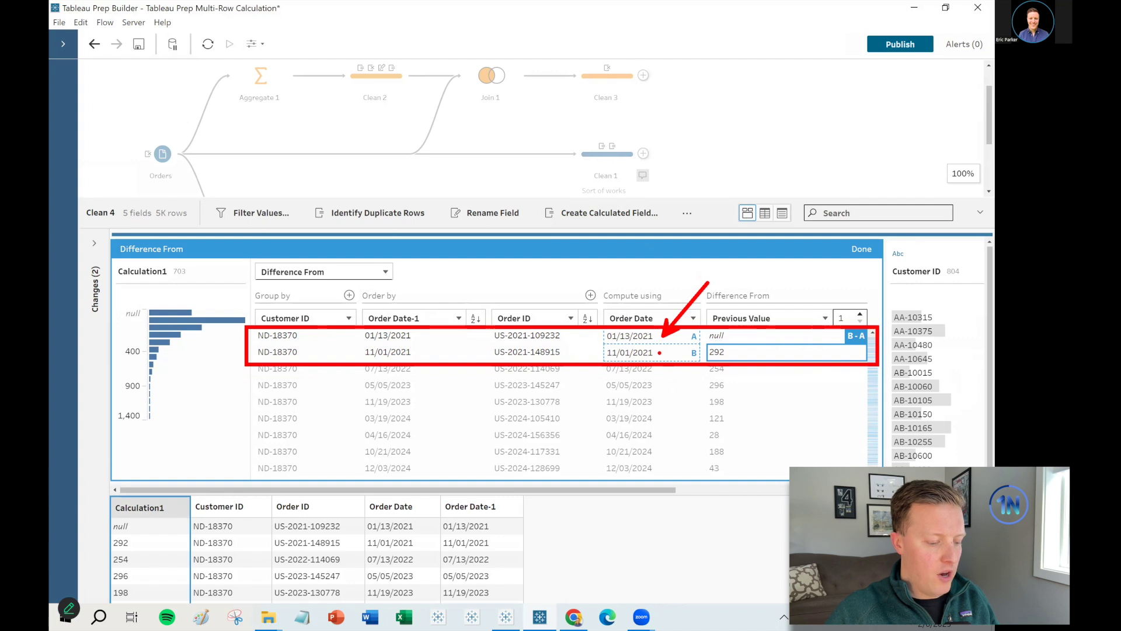
left_click_drag(660, 353, 679, 386)
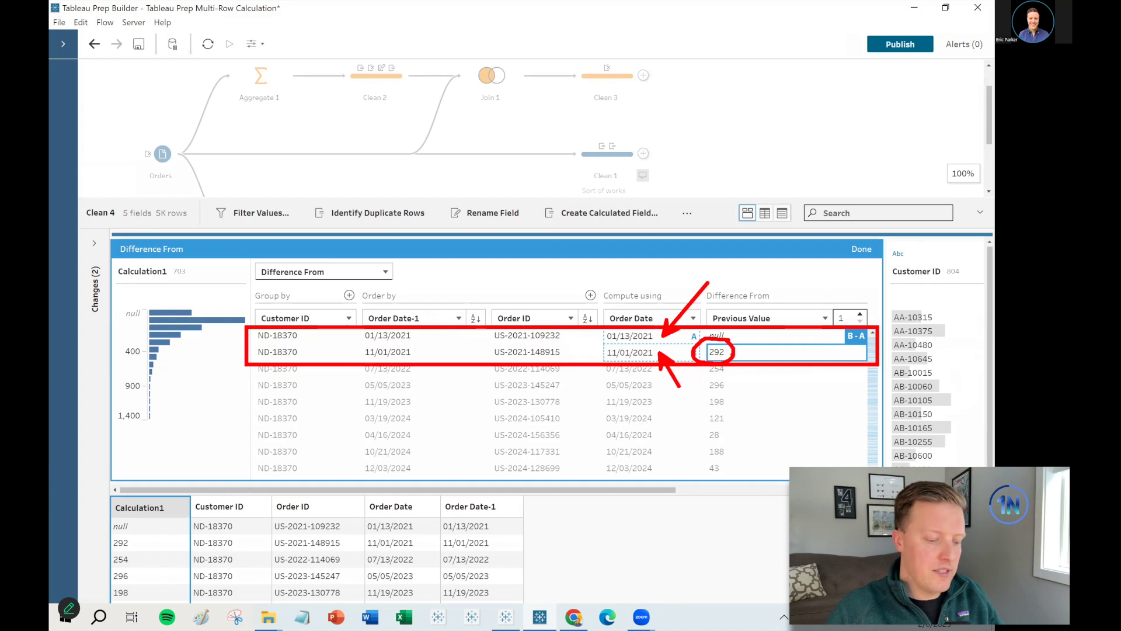
key("Escape")
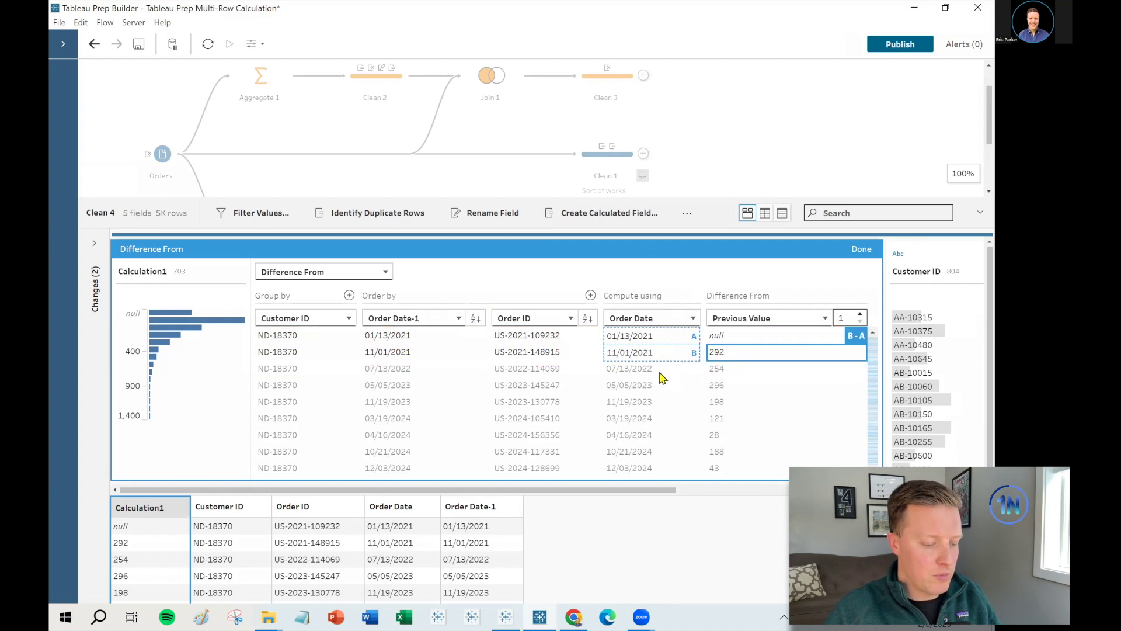
left_click(721, 369)
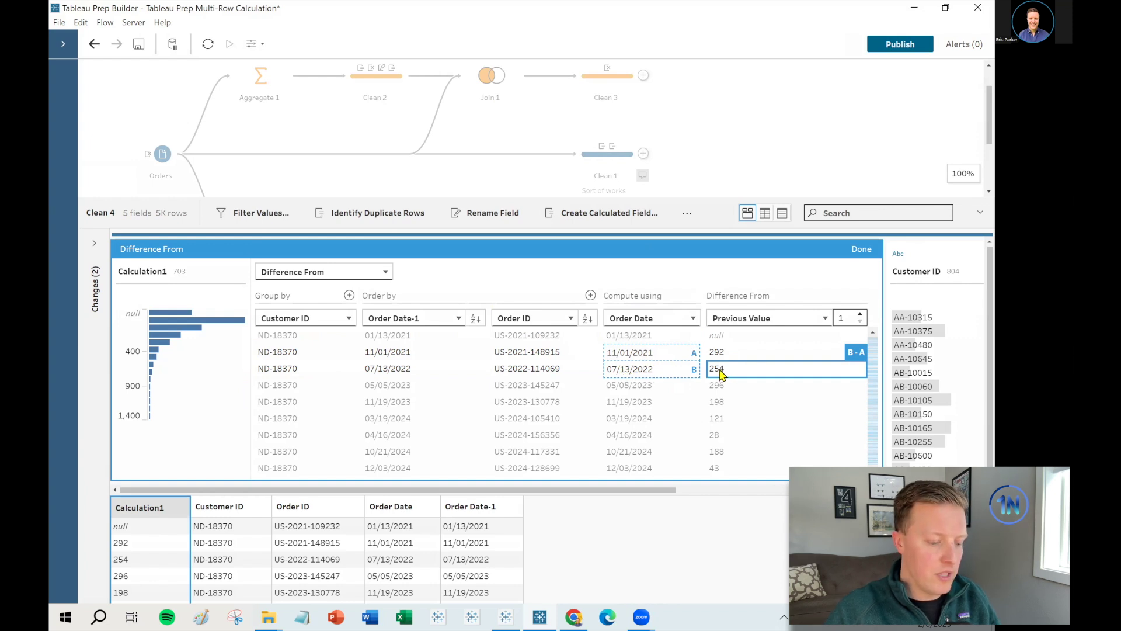
left_click(722, 374)
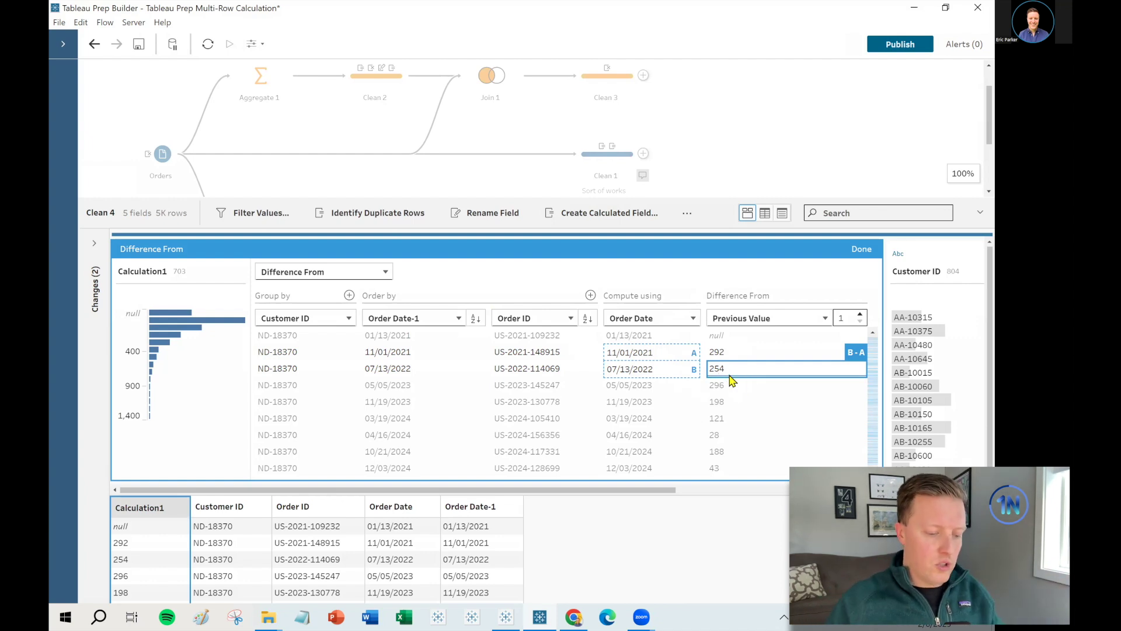
scroll(758, 405, "down", 1)
scroll(744, 421, "down", 3)
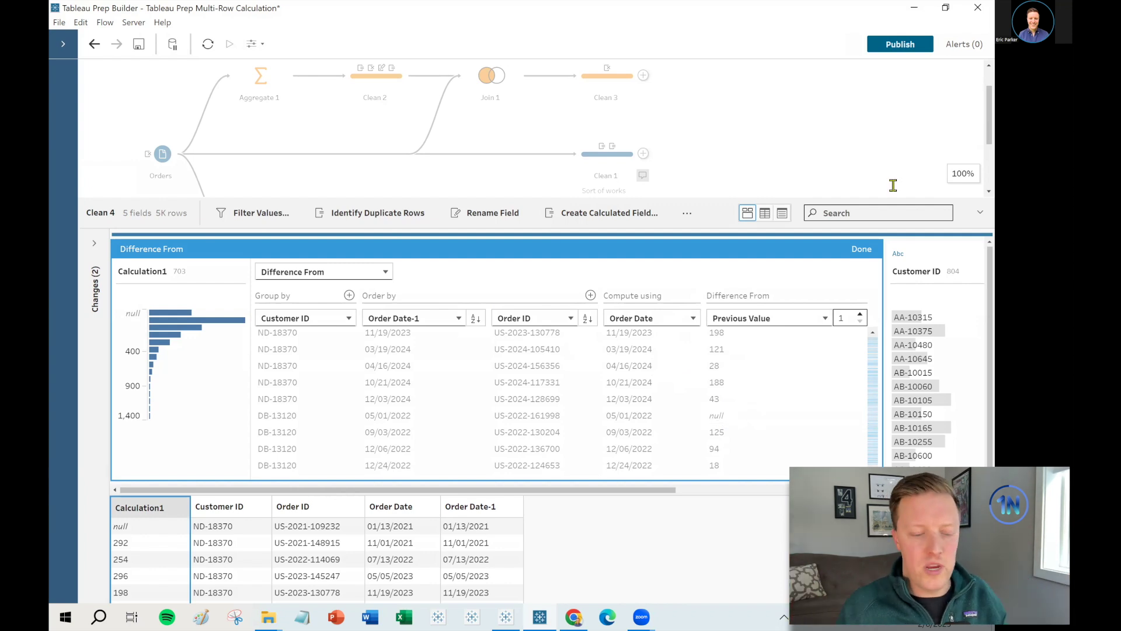
Close the calculation editor and rename Calculation1 to 'Days Between Orders'
left_click(857, 251)
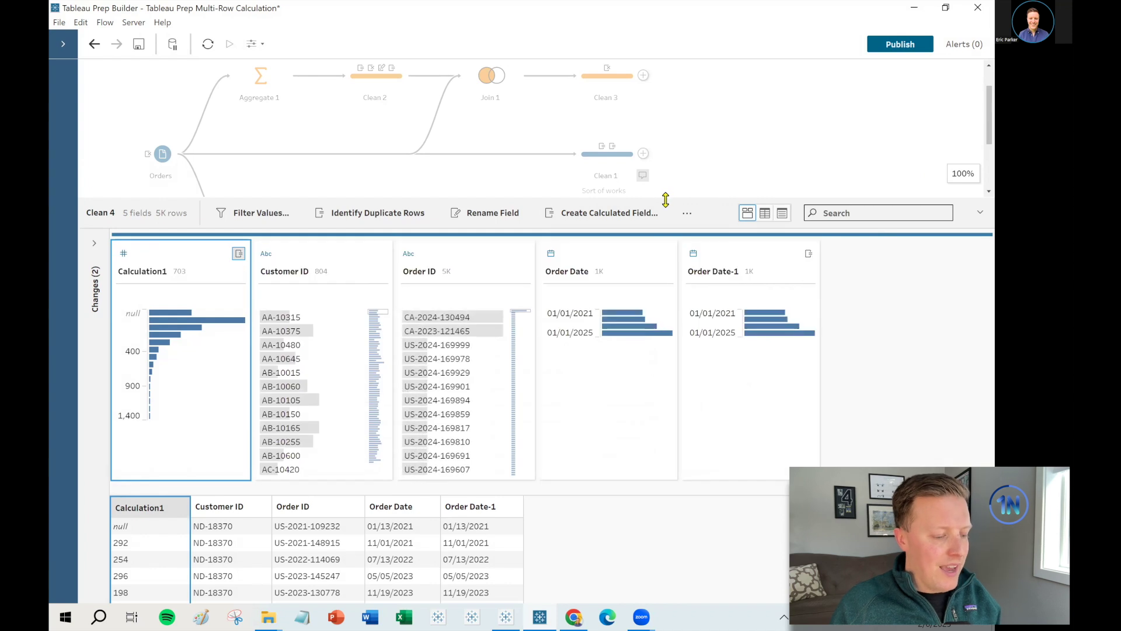
left_click_drag(670, 200, 671, 310)
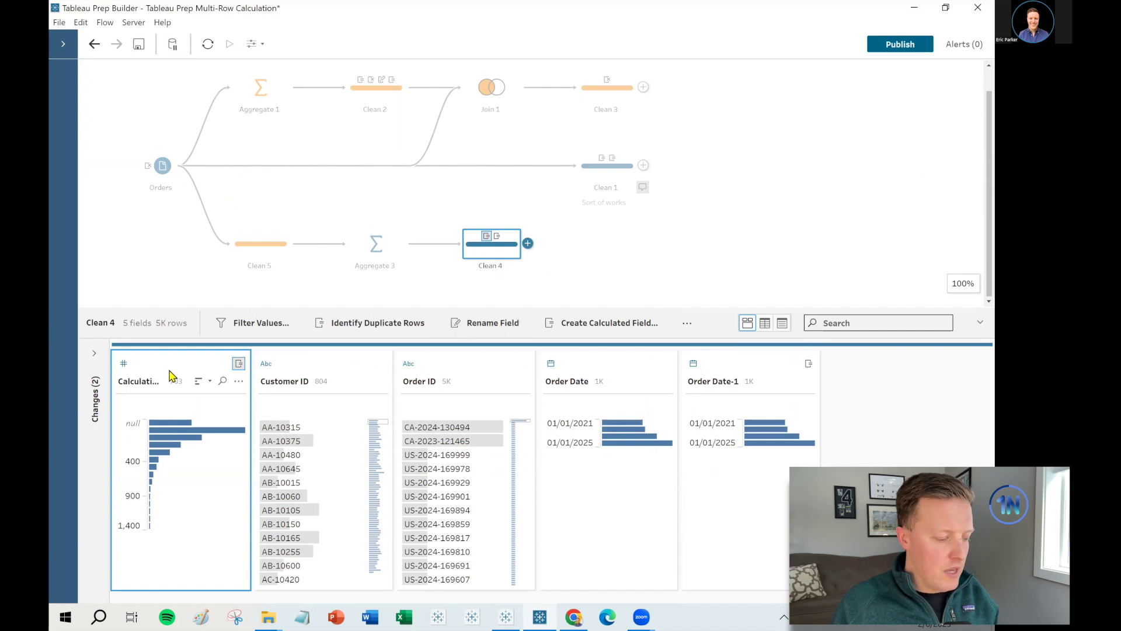
double_click(145, 382)
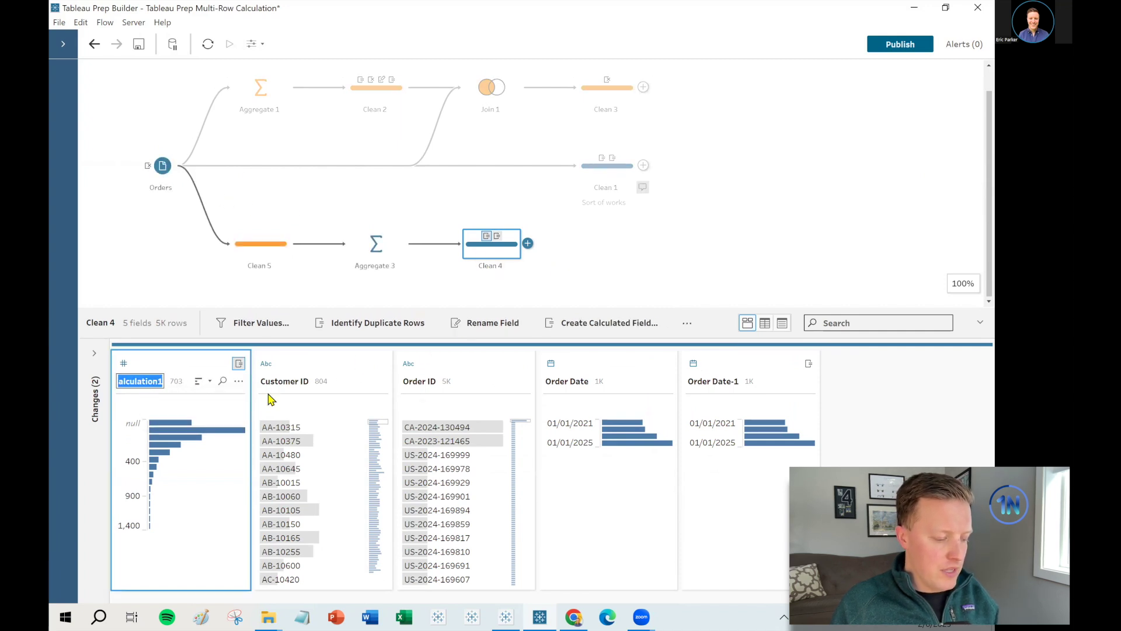
type("Days Be")
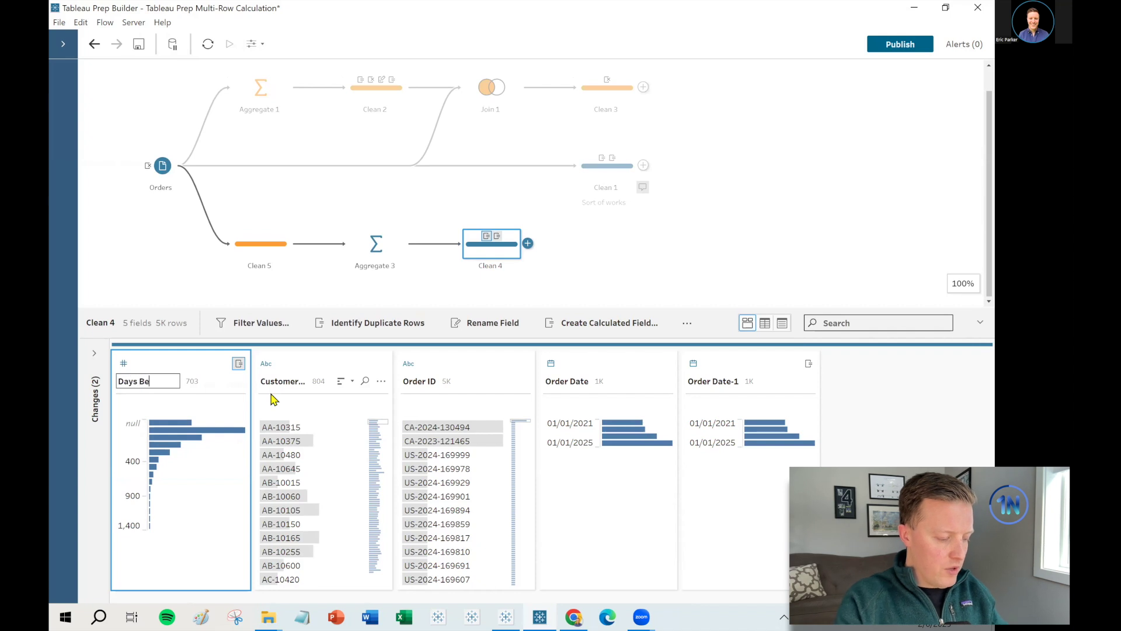
type("tween Orders")
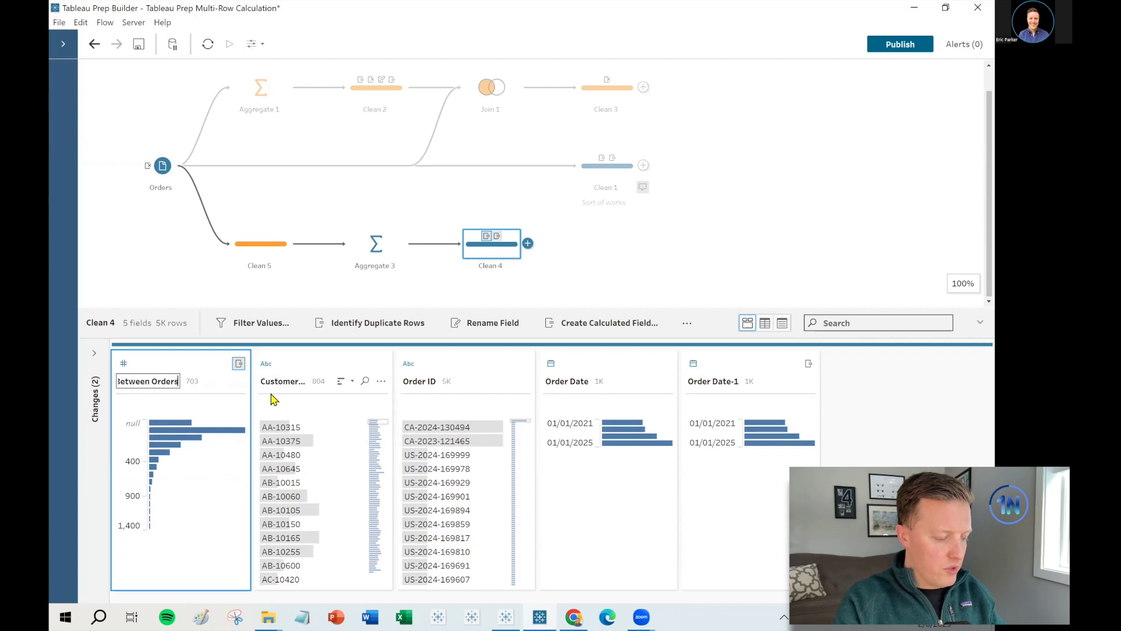
key("Return")
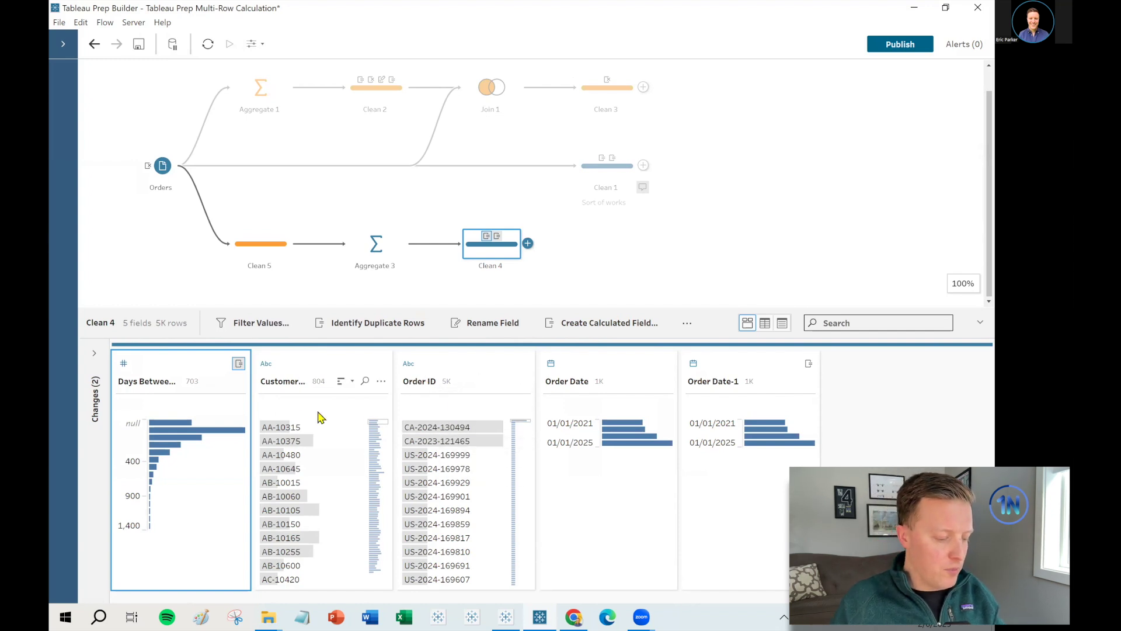
mouse_move(603, 370)
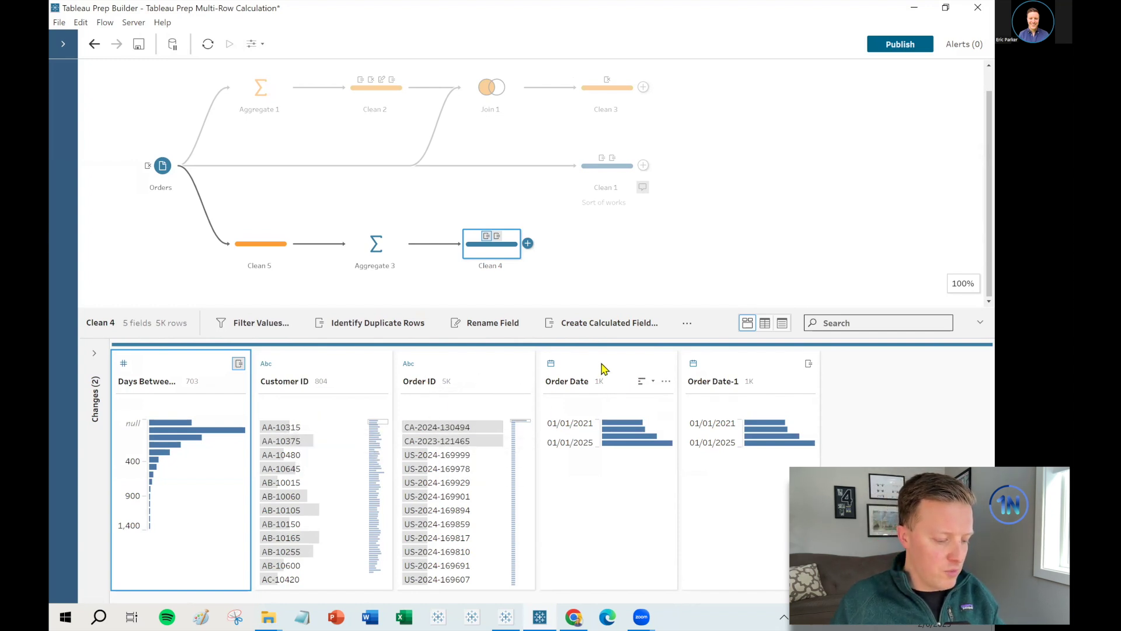
Remove Order Date and Order Date-1, leaving Days Between Orders, Customer ID and Order ID
left_click(602, 368)
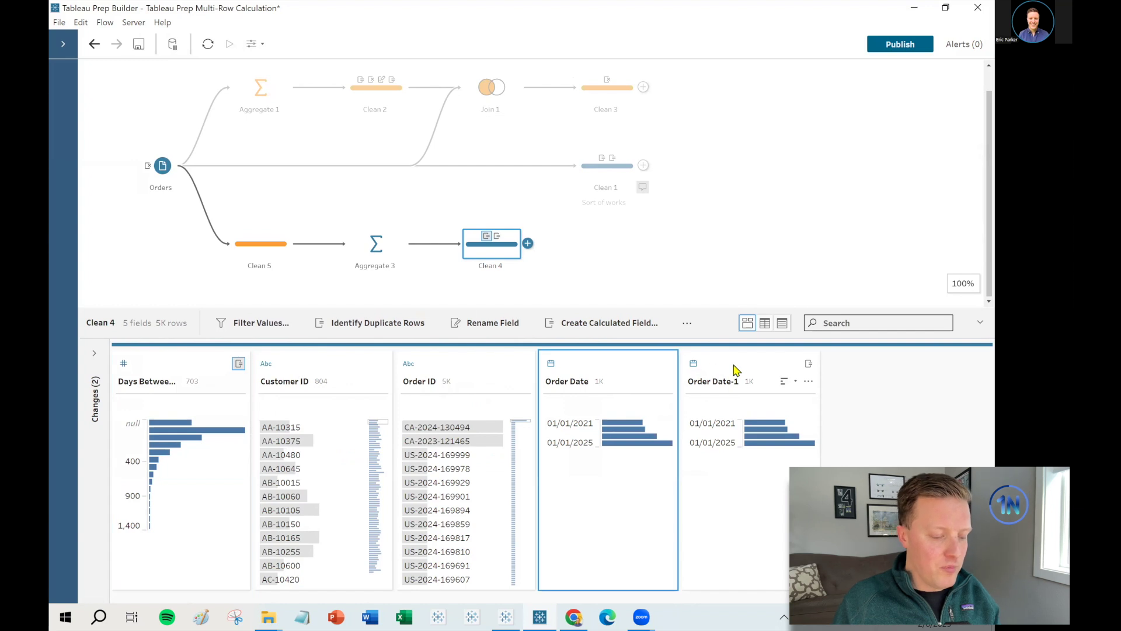
left_click(733, 368, "ctrl")
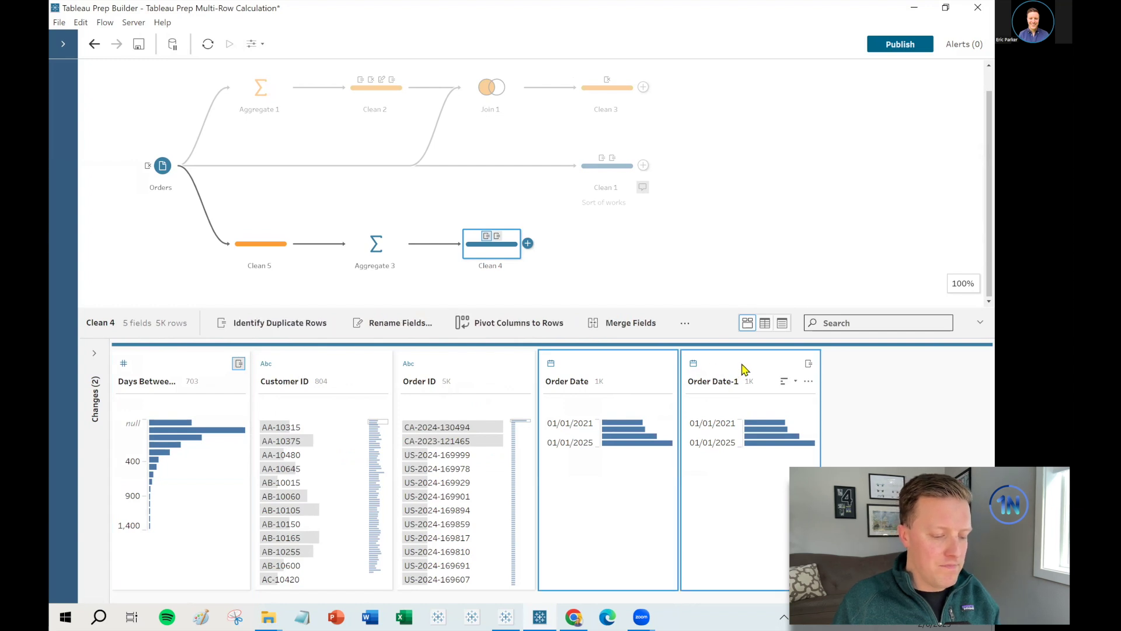
right_click(742, 369)
left_click(779, 471)
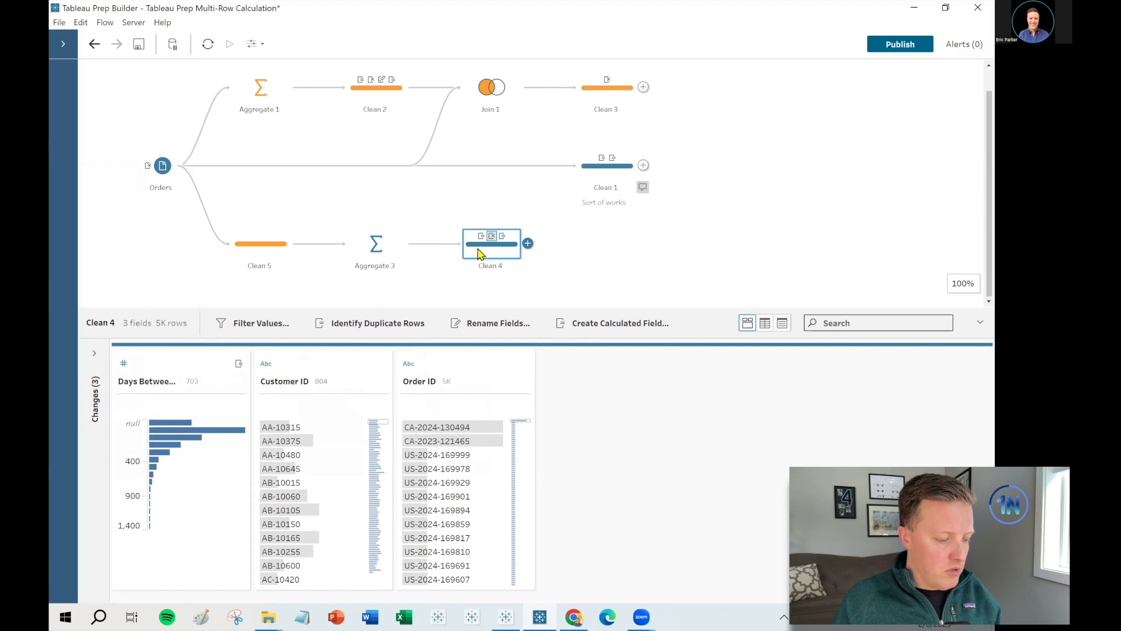
Drop Clean 4 onto Orders to create Join 3 on Order ID
left_click_drag(478, 253, 194, 172)
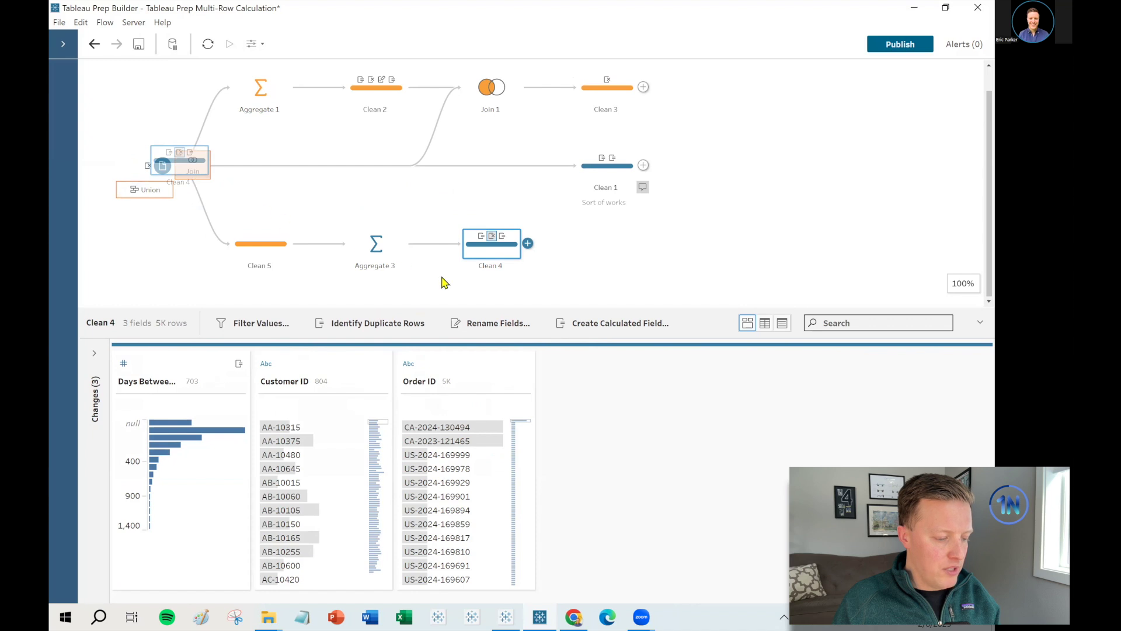
left_click_drag(590, 311, 614, 459)
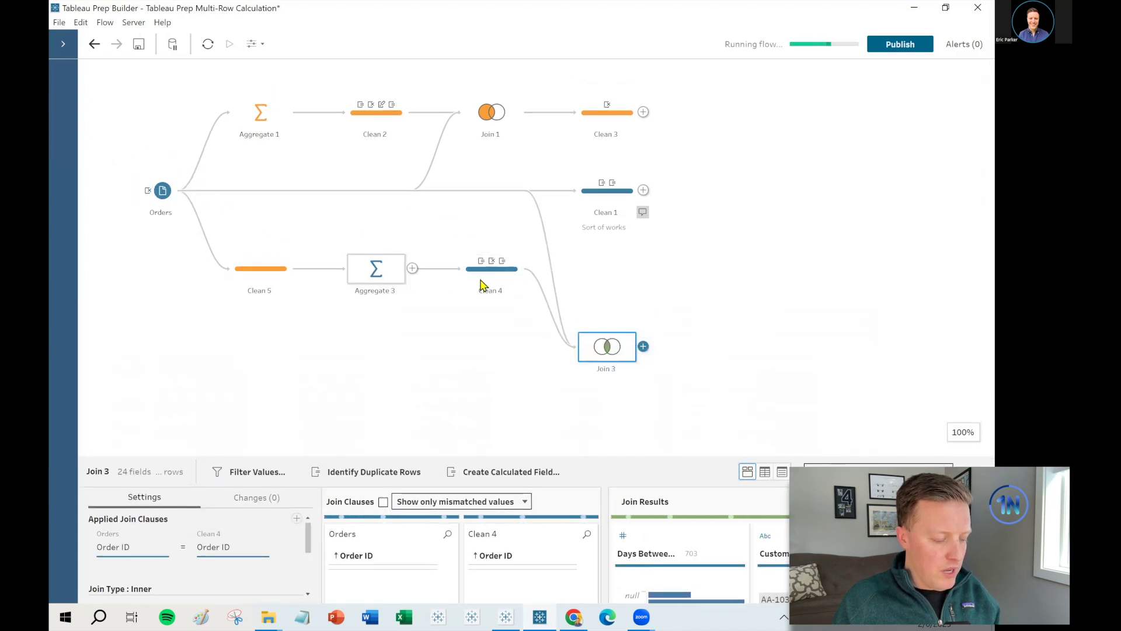
left_click(500, 276)
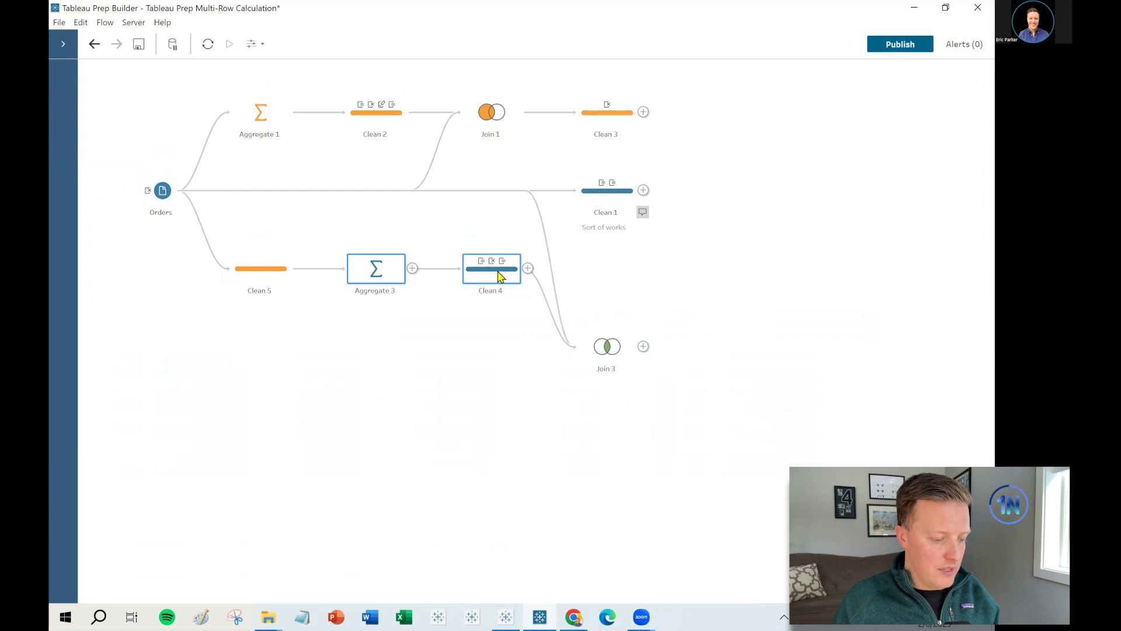
Colour Clean 4 pink and move Clean 5, Aggregate 3 and Clean 4 down
right_click(498, 276)
mouse_move(491, 297)
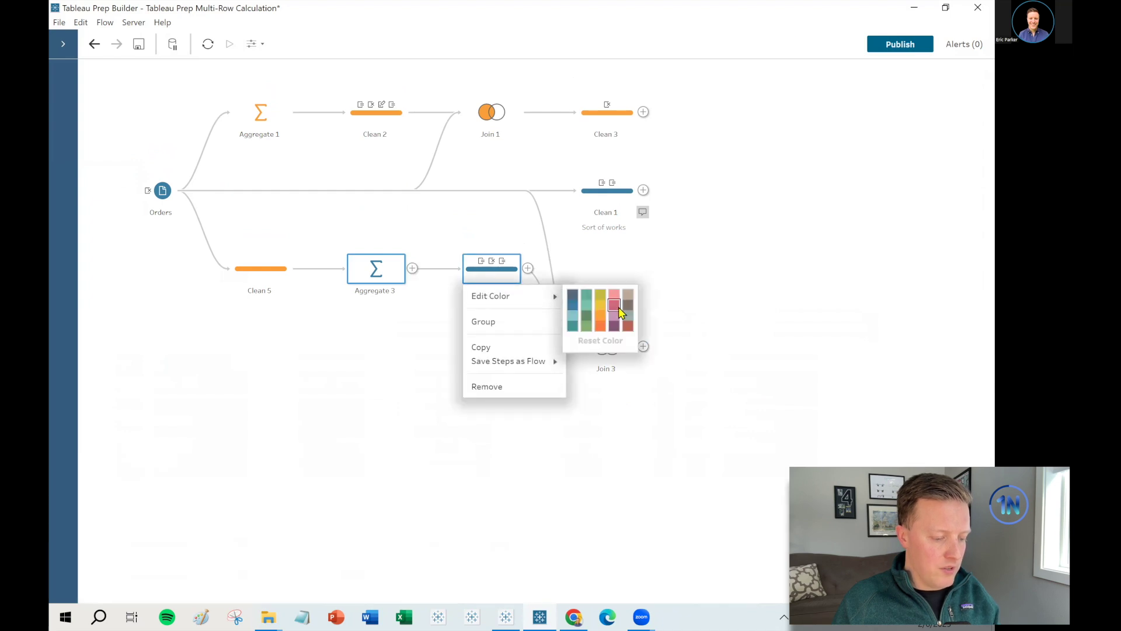
left_click(615, 308)
mouse_move(519, 322)
left_mouse_down()
mouse_move(263, 254)
mouse_move(271, 366)
left_mouse_up()
Add a Customer ID = Customer ID clause to Join 3, giving 10,194 rows
left_click(613, 334)
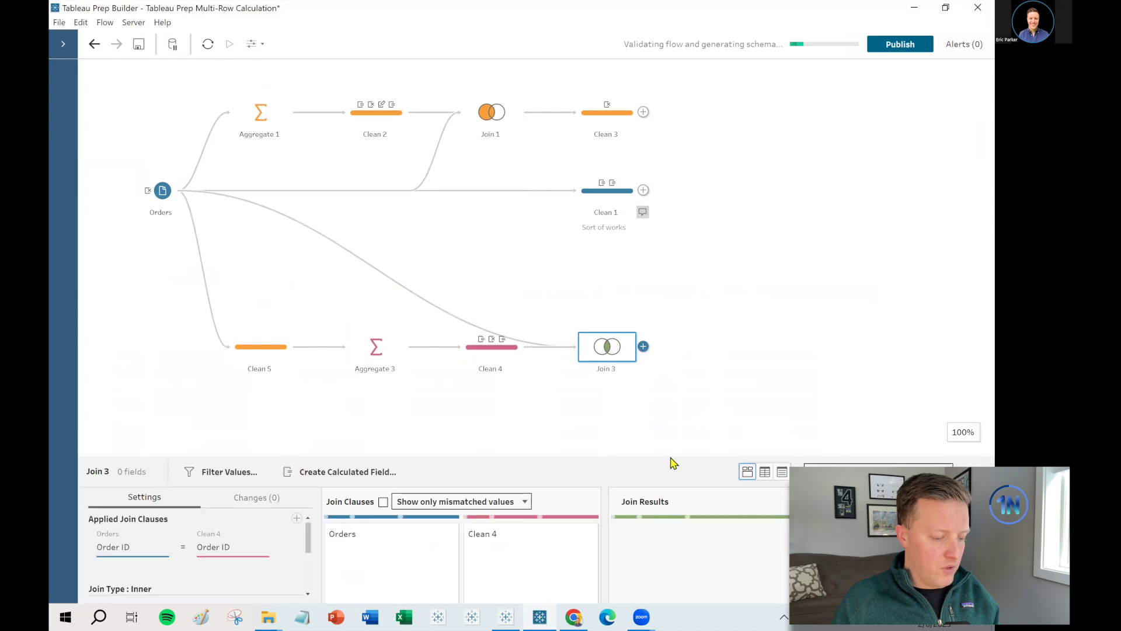
left_click_drag(672, 458, 476, 256)
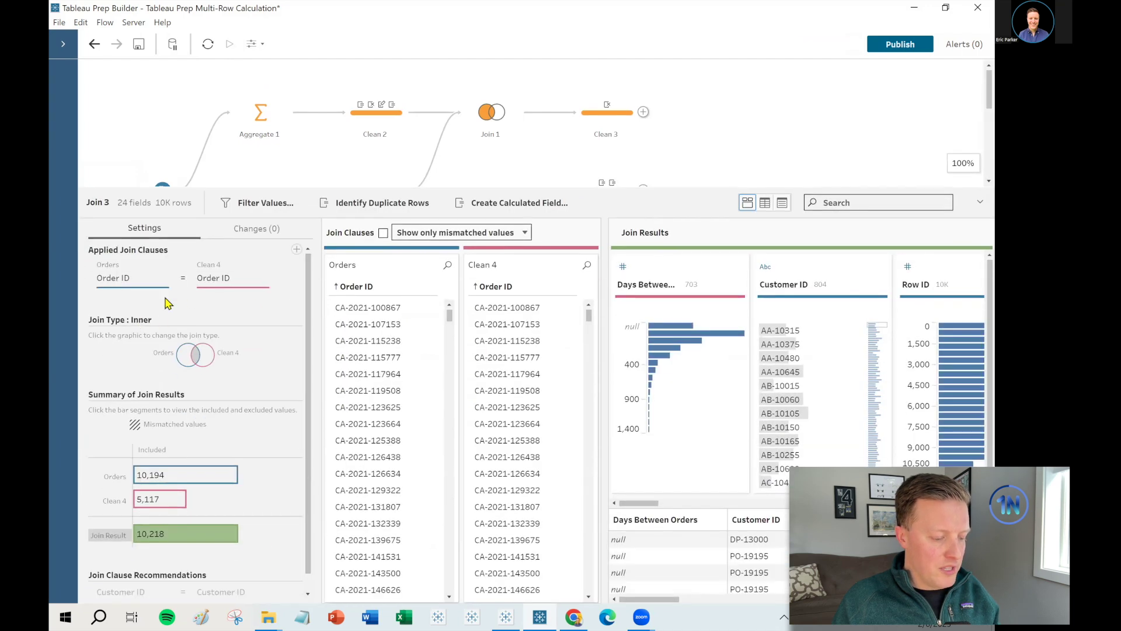
scroll(185, 351, "down", 2)
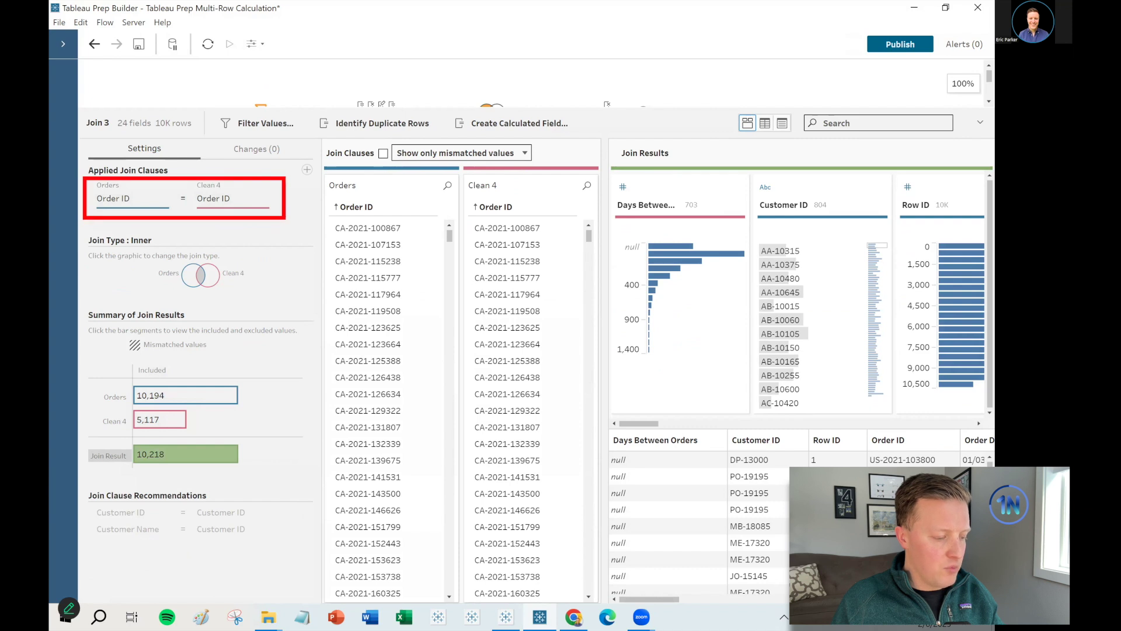
left_click(131, 199)
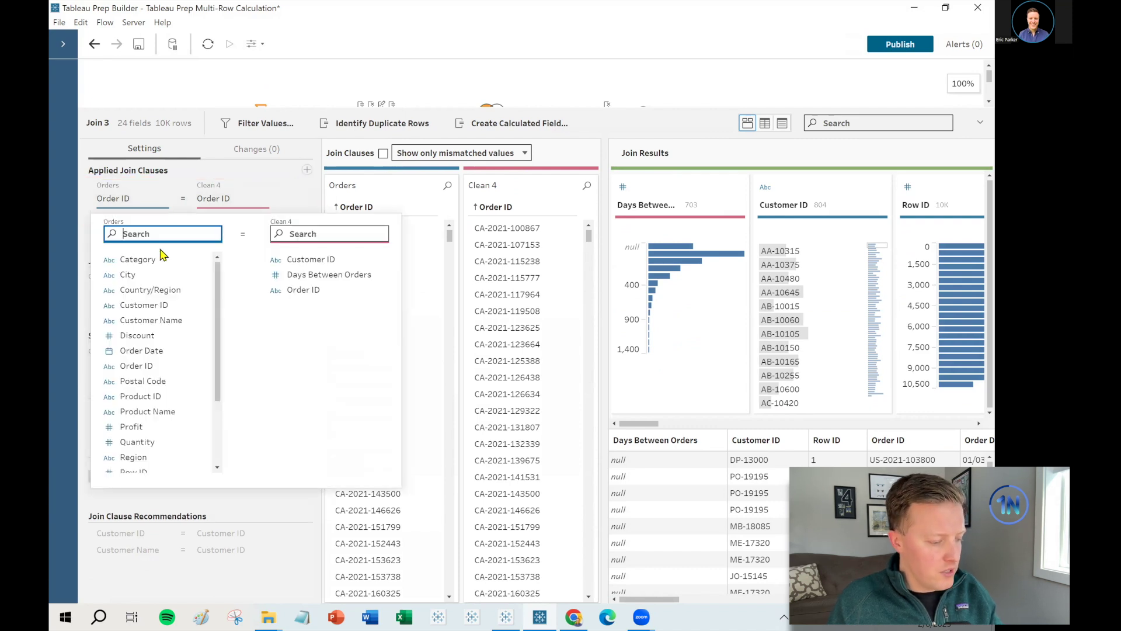
left_click(136, 305)
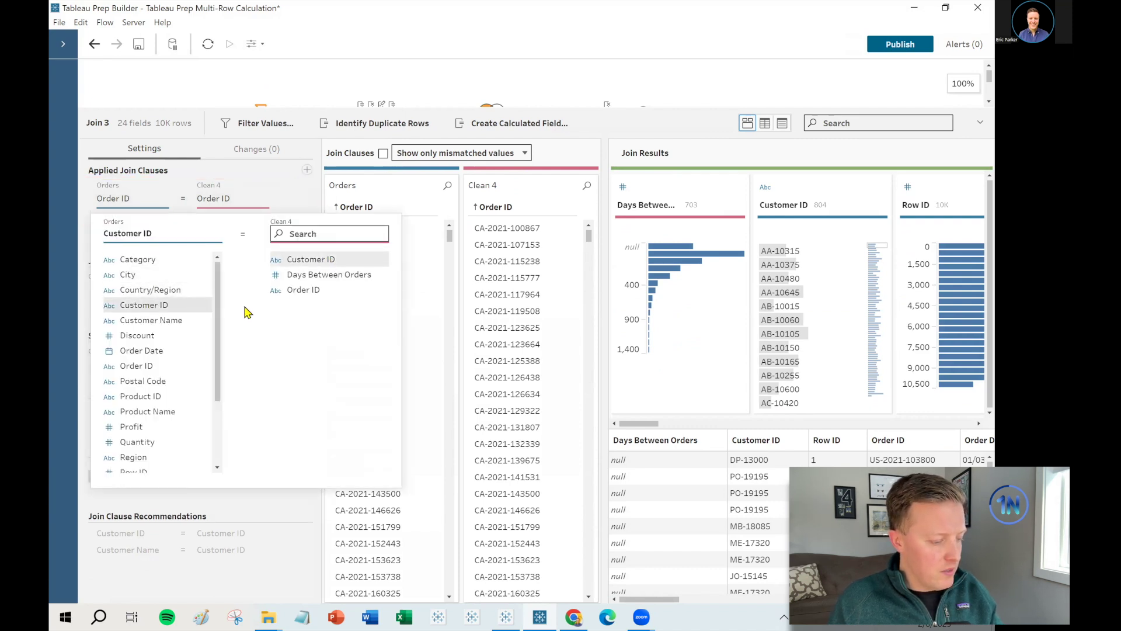
left_click(311, 259)
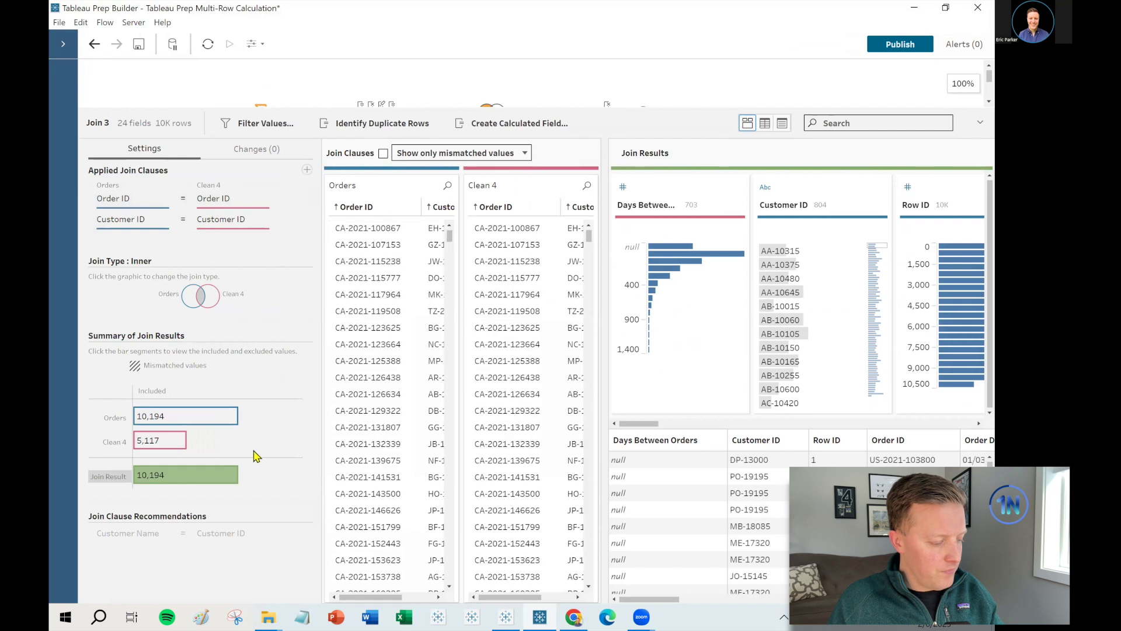
mouse_move(184, 381)
left_mouse_down()
mouse_move(162, 409)
mouse_move(204, 361)
left_mouse_up()
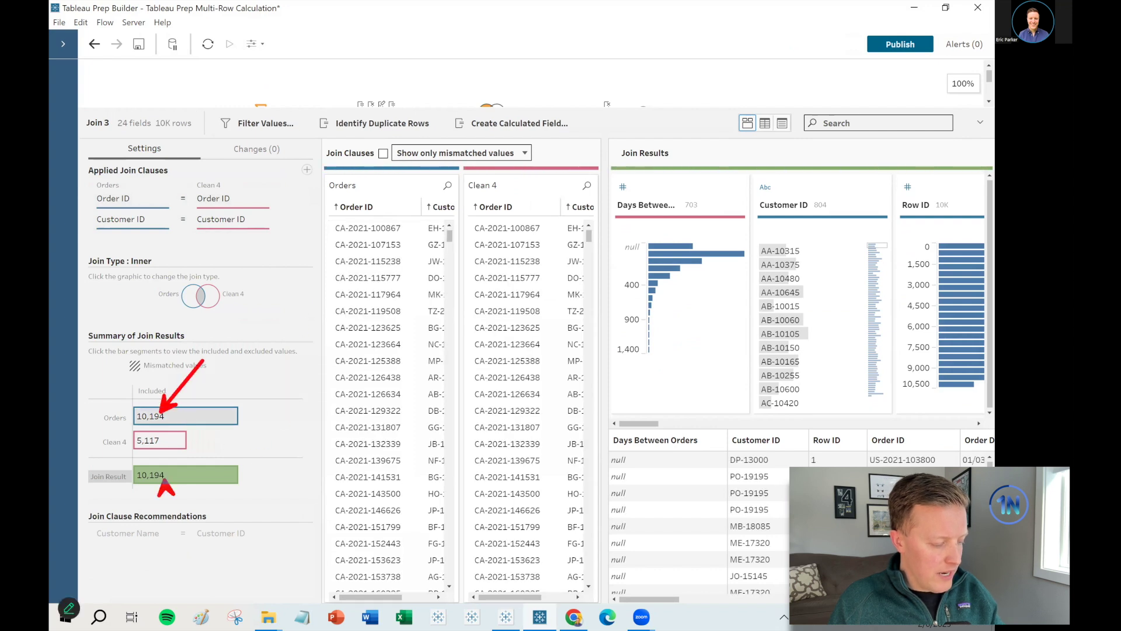
left_click_drag(168, 493, 198, 537)
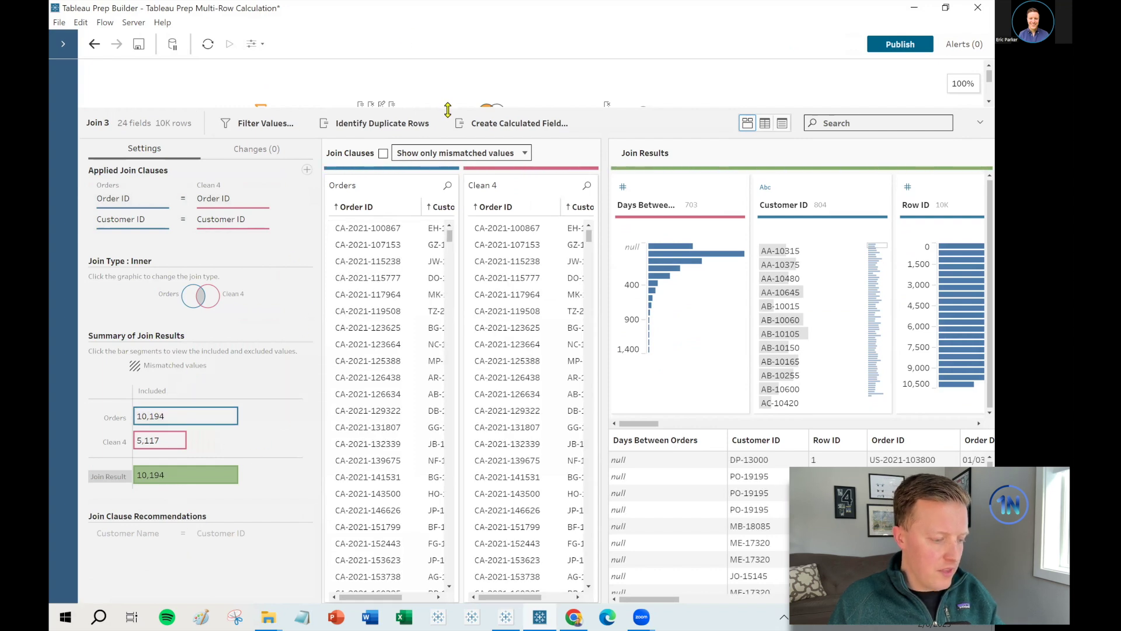
mouse_move(487, 110)
left_mouse_down()
mouse_move(487, 450)
mouse_move(500, 392)
left_mouse_up()
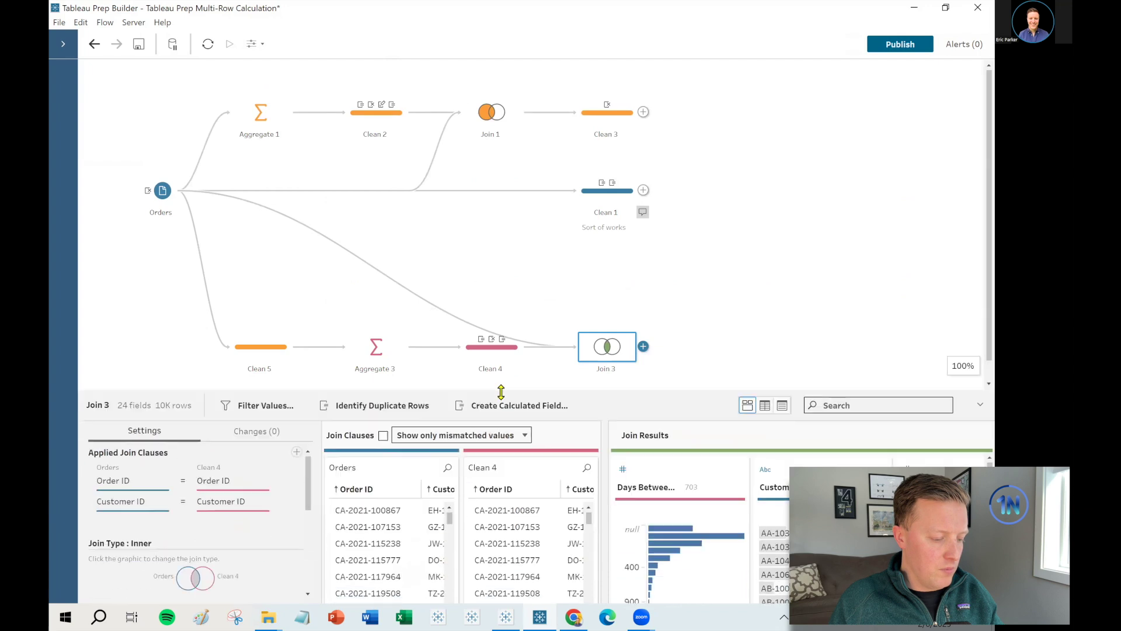
Add a Clean 6 step after Join 3
left_click(644, 348)
left_click(680, 375)
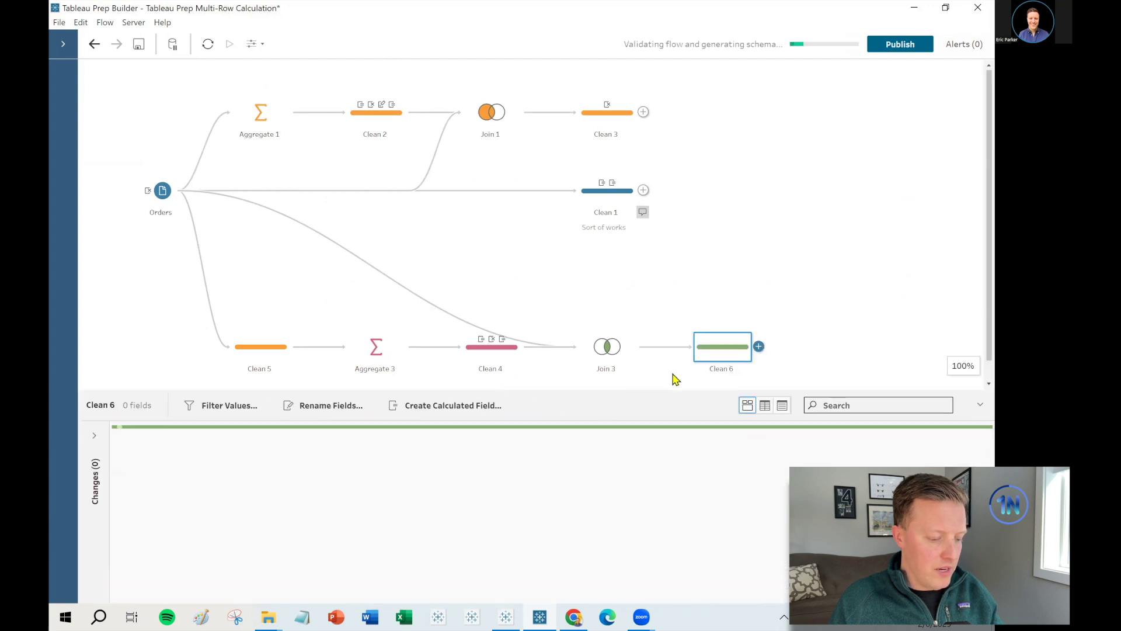
left_click_drag(675, 392, 649, 278)
Search '-1' and remove the Order ID-1 and Customer ID-1 fields
left_click(838, 289)
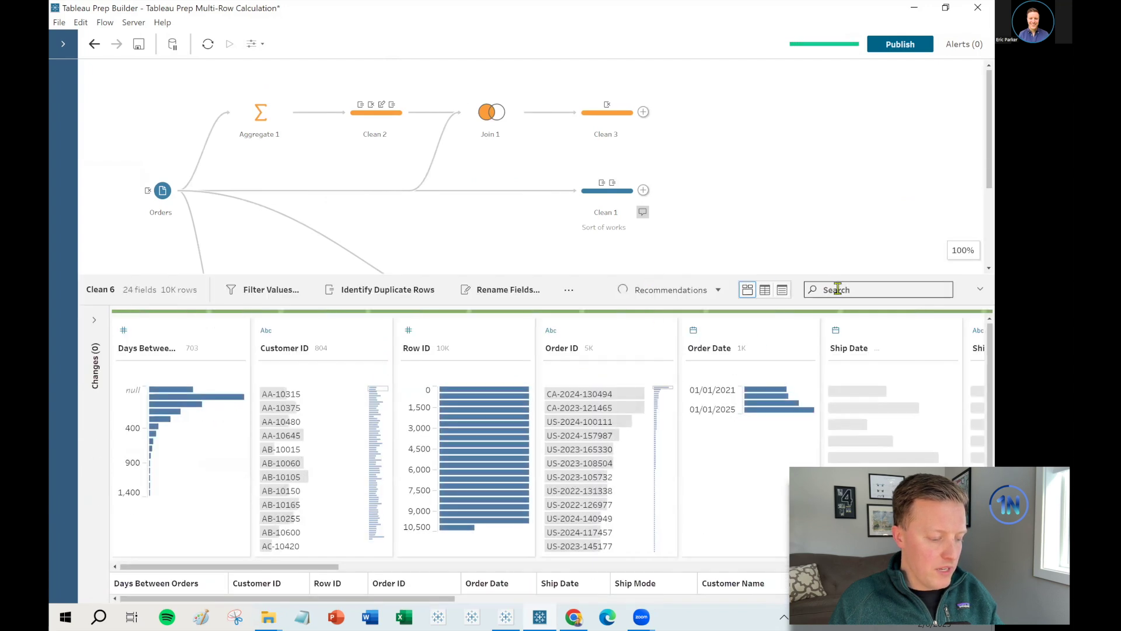
type("-1")
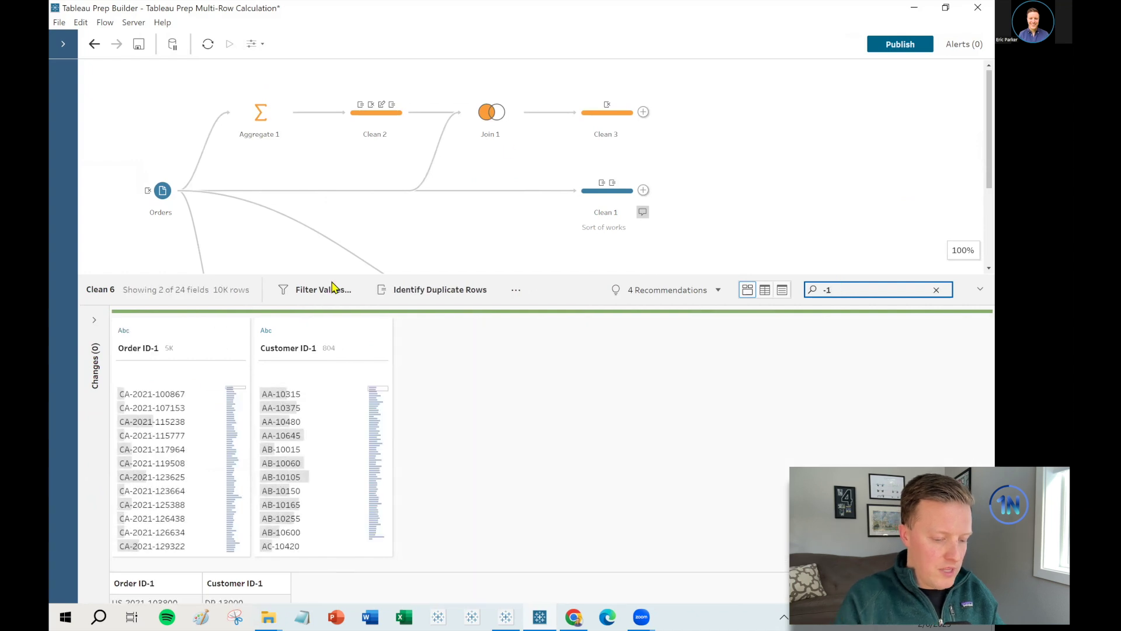
left_click(172, 331)
left_click(303, 334, "ctrl")
right_click(305, 334)
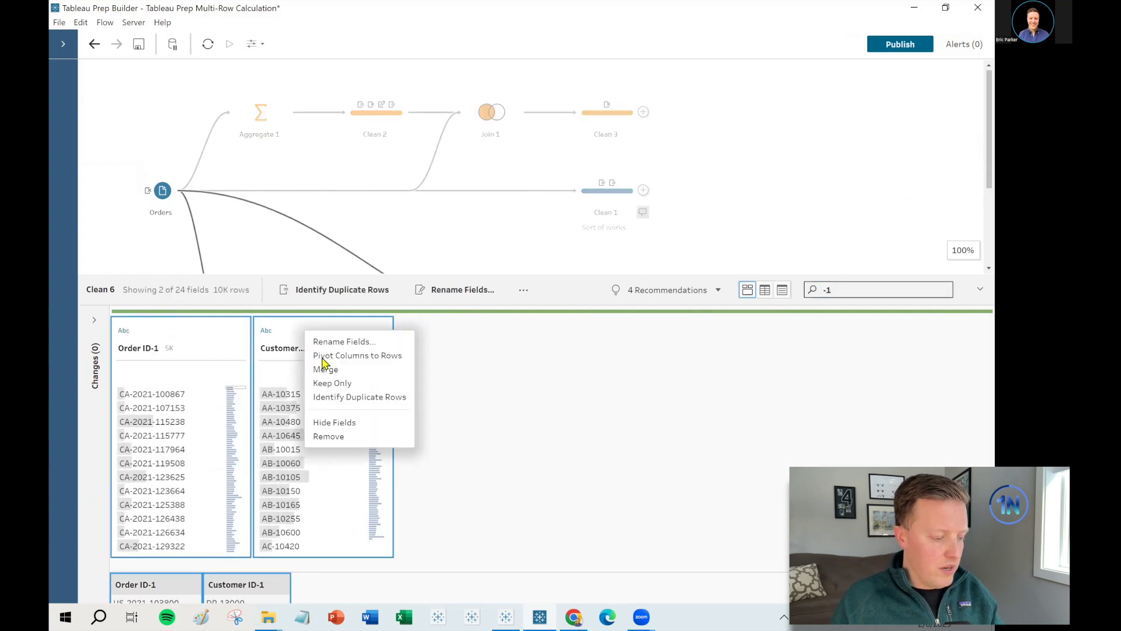
left_click(325, 436)
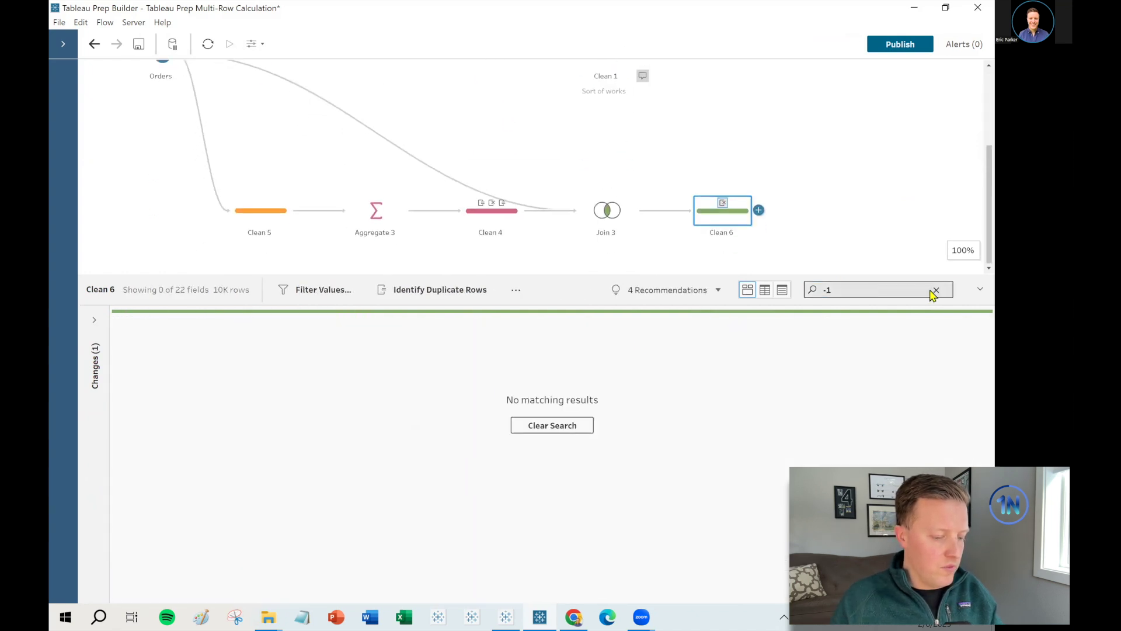
key("BackSpace")
key("BackSpace")
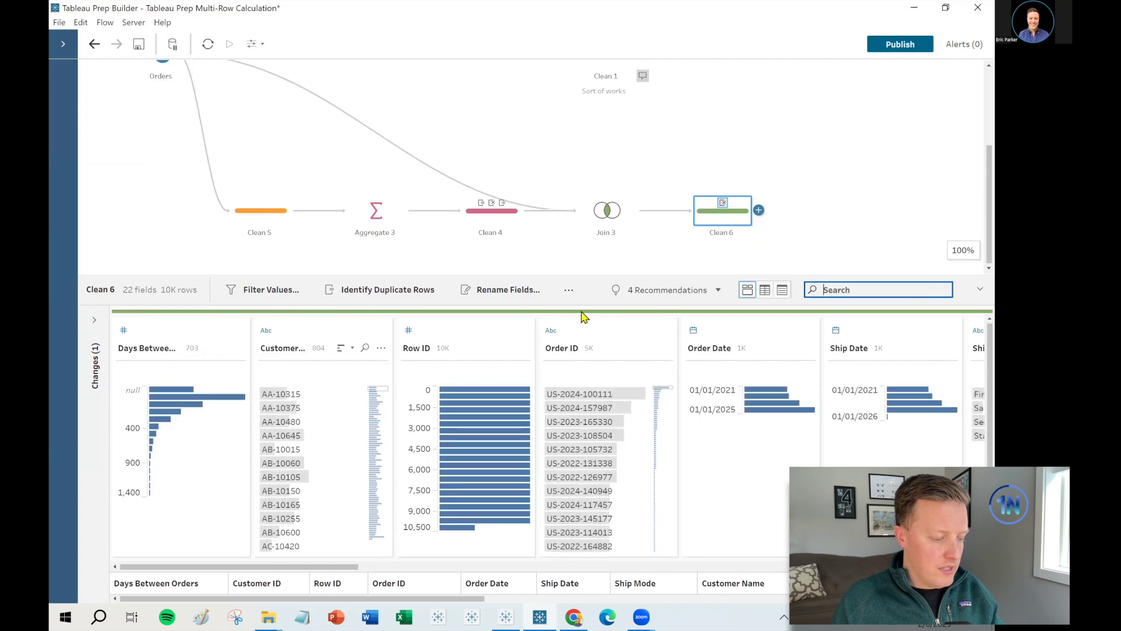
In list view, move Days Between Orders between Order Date and Ship Date
left_click(782, 290)
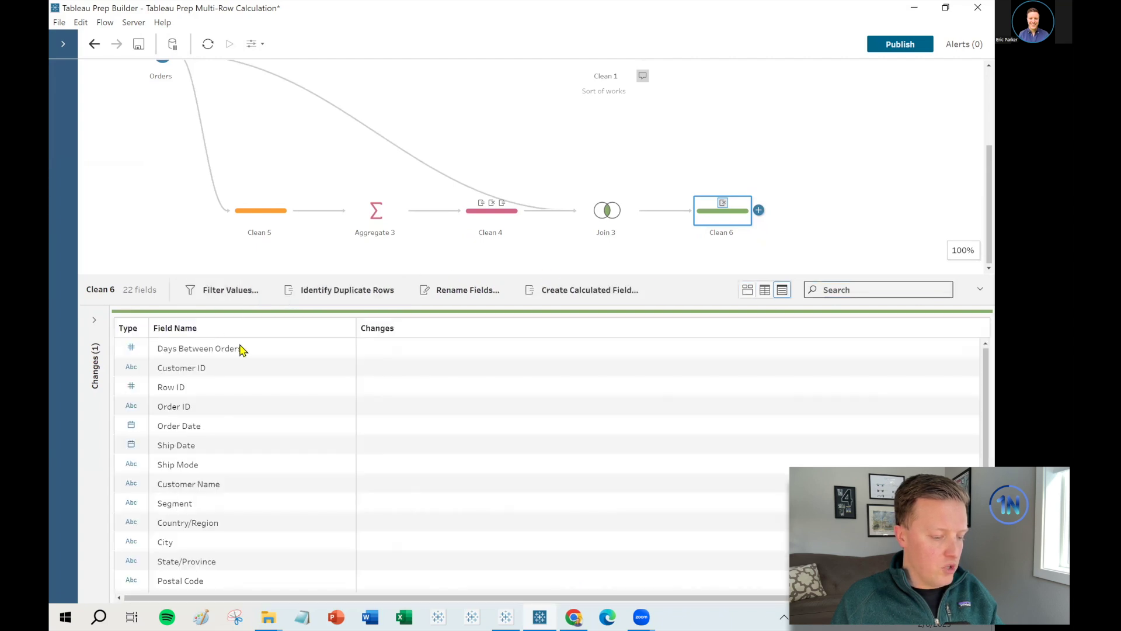
left_click_drag(281, 382, 281, 470)
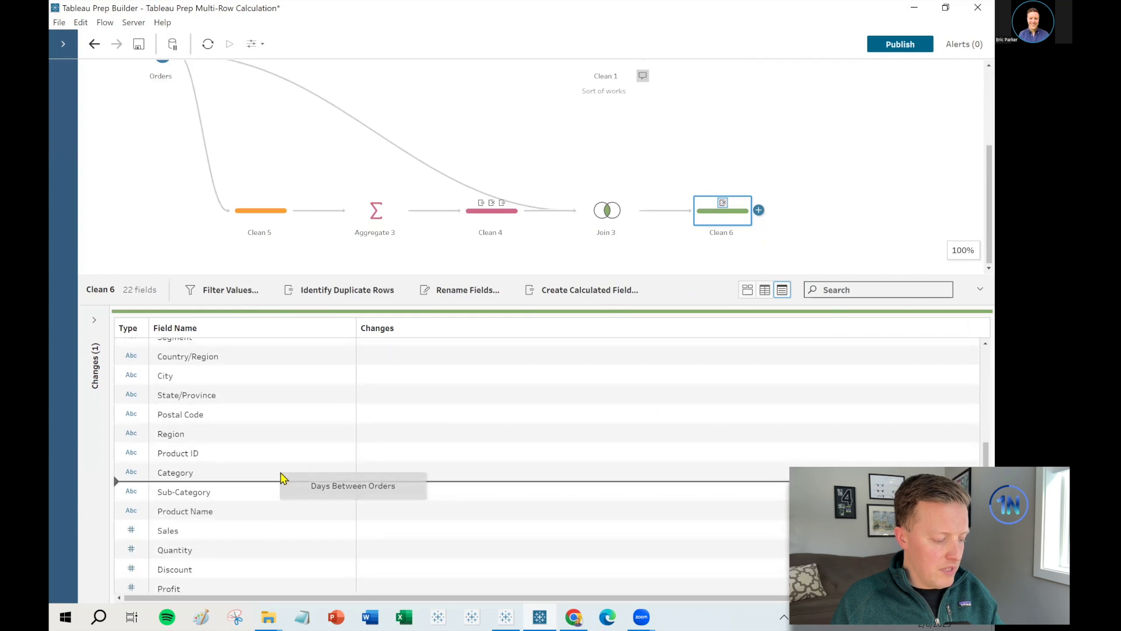
left_click_drag(281, 470, 255, 411)
scroll(260, 448, "down", 3)
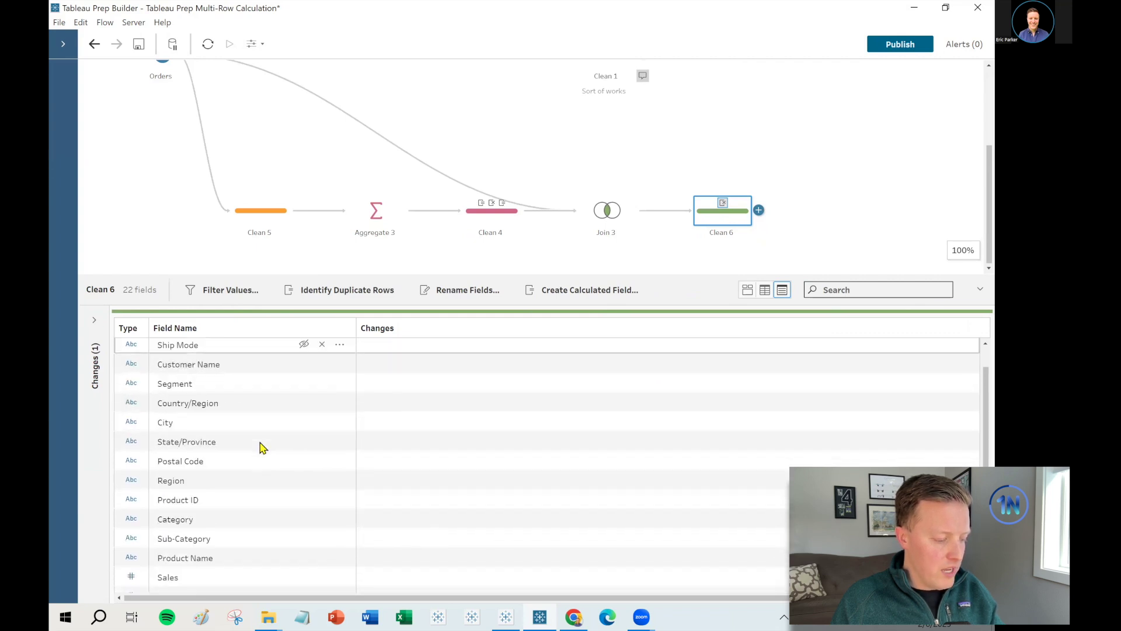
scroll(260, 448, "down", 3)
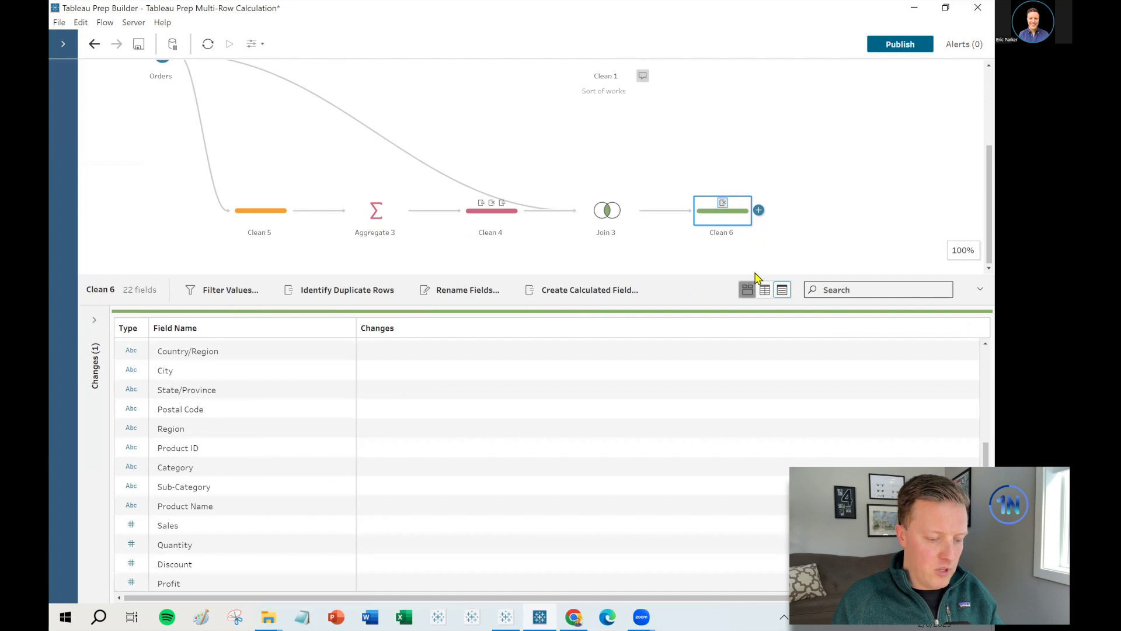
left_click(748, 289)
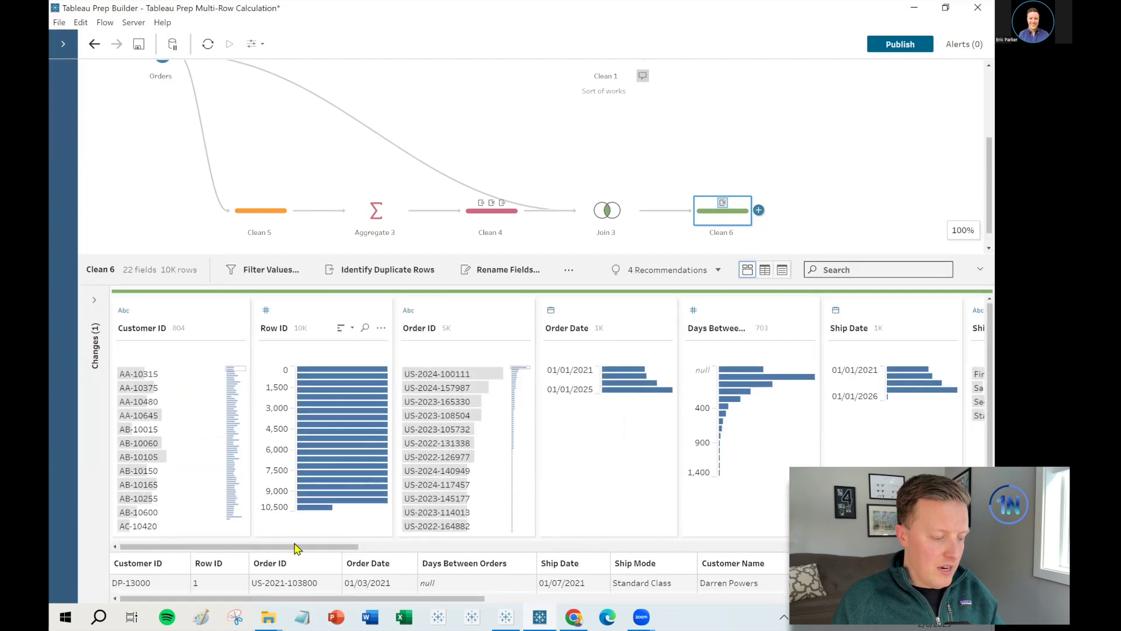
mouse_move(295, 548)
left_mouse_down()
mouse_move(672, 543)
mouse_move(158, 542)
left_mouse_up()
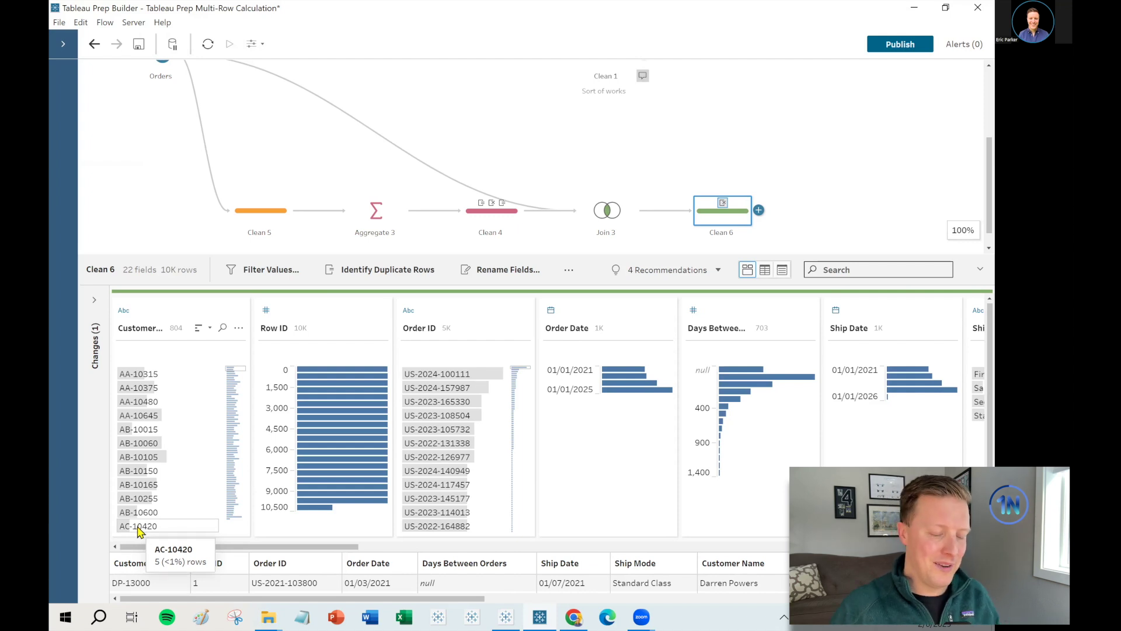
Switch to the Tableau Desktop workbook and show the Passport dashboard
left_click(505, 615)
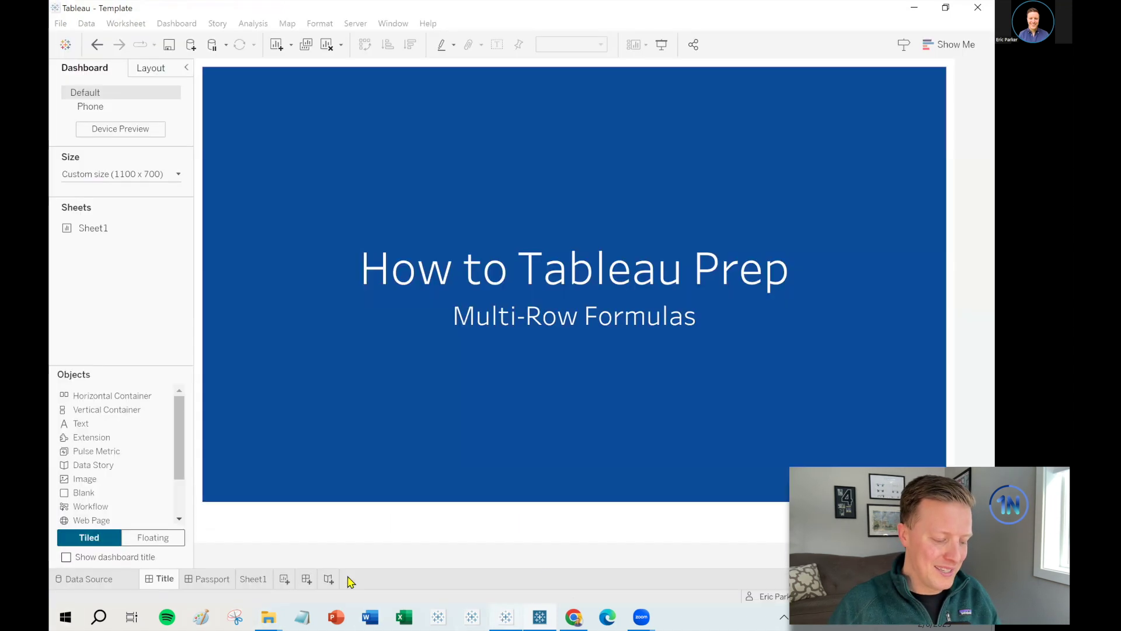
left_click(212, 579)
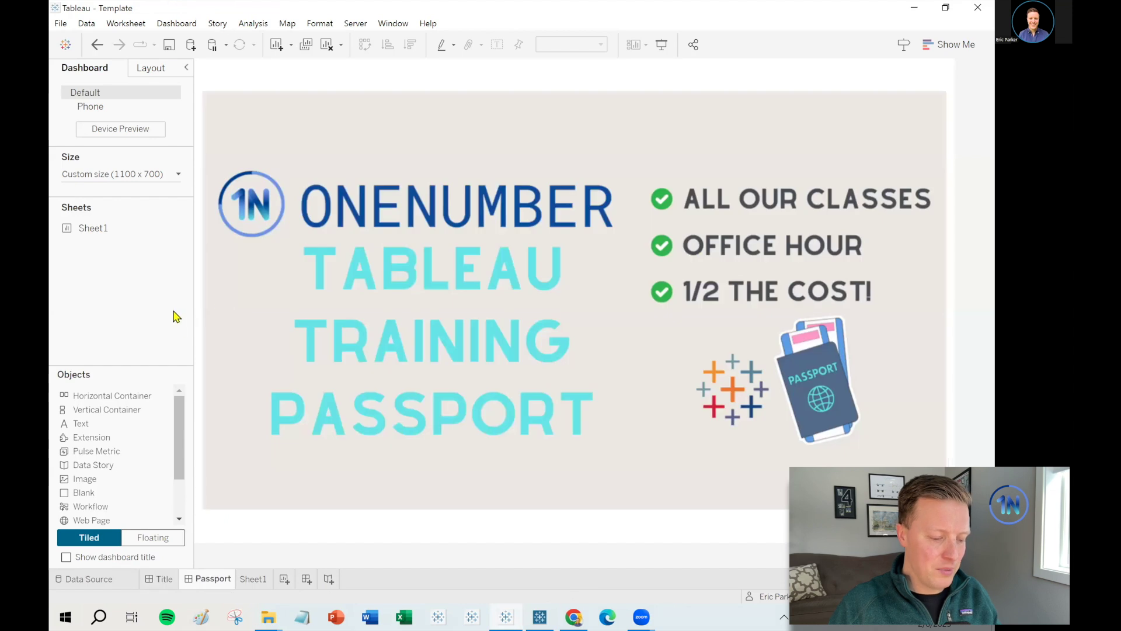